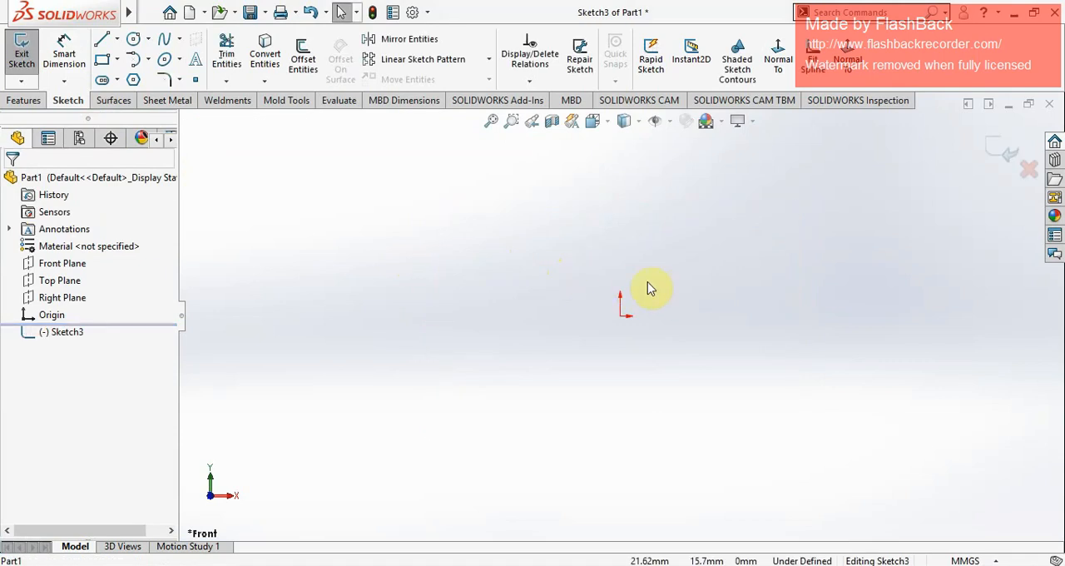
Step: Sketch a 100 mm diameter circle to the left of the origin, with its centre level with the origin
{"action": "left_click", "coordinate": [133, 39]}
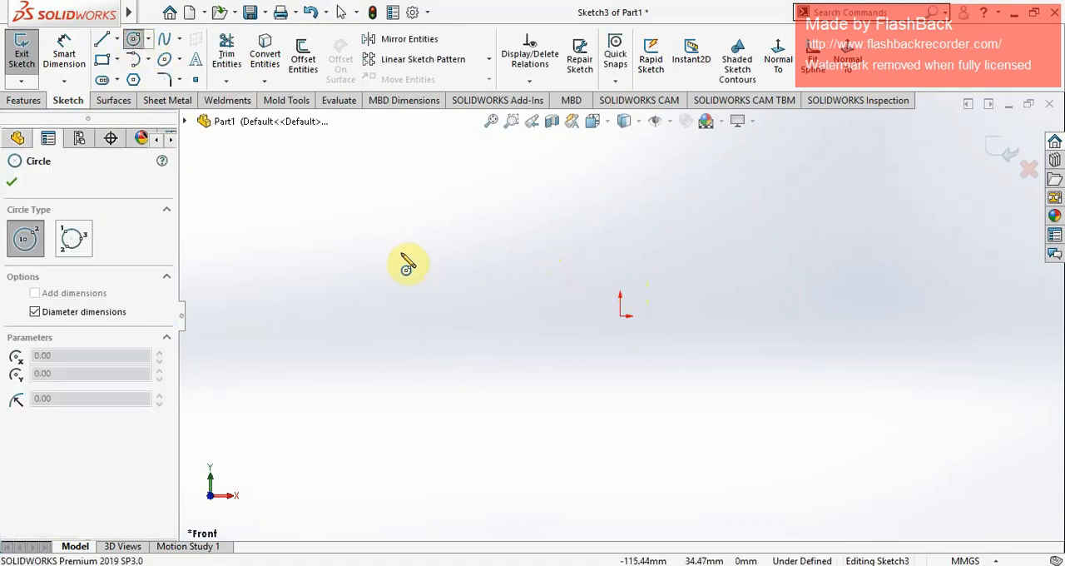
{"action": "left_click", "coordinate": [400, 316]}
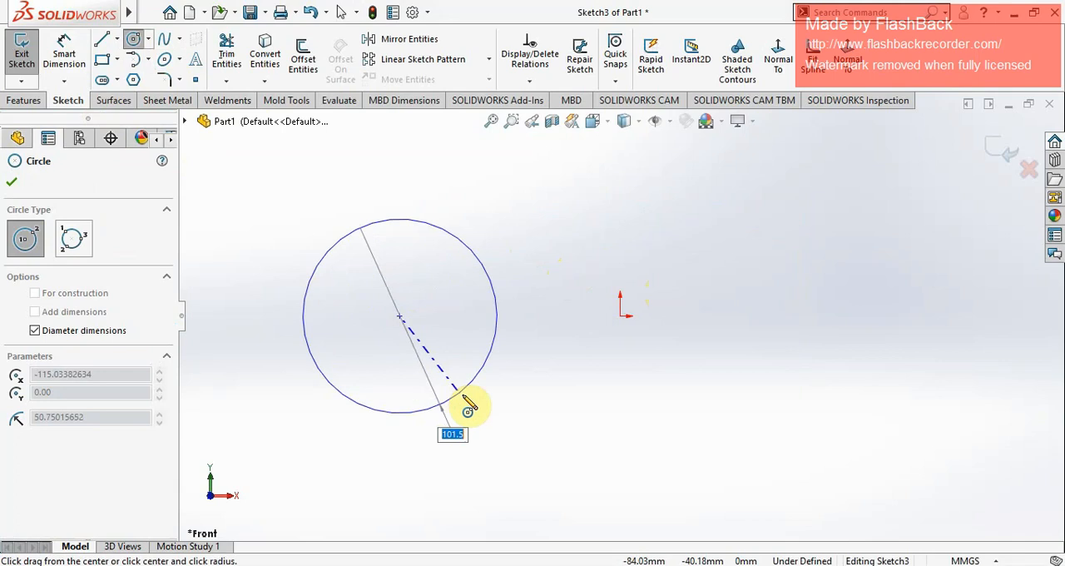
{"action": "type", "text": "10"}
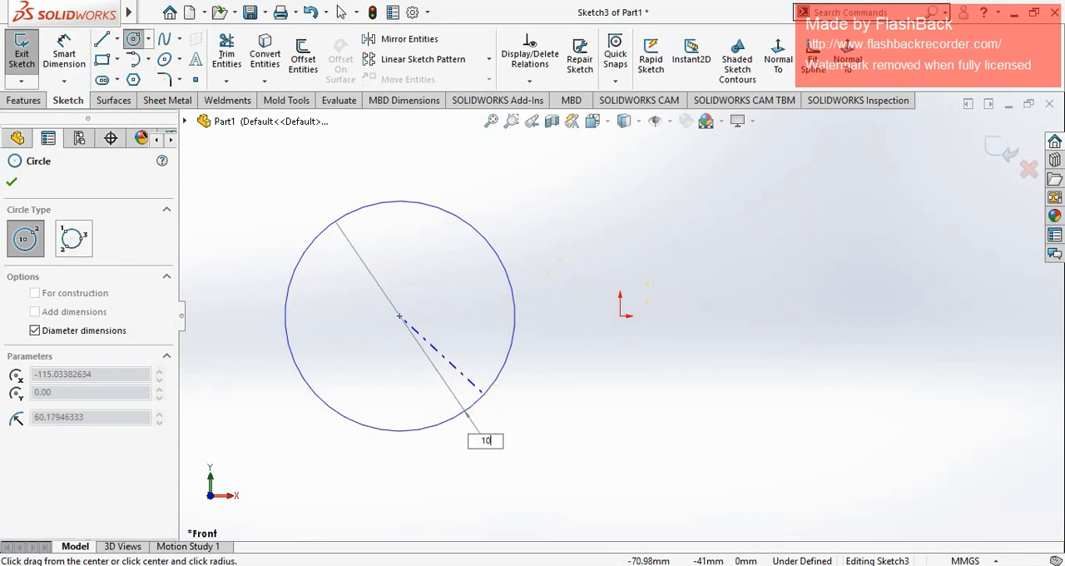
{"action": "type", "text": "0"}
{"action": "key", "text": "Return"}
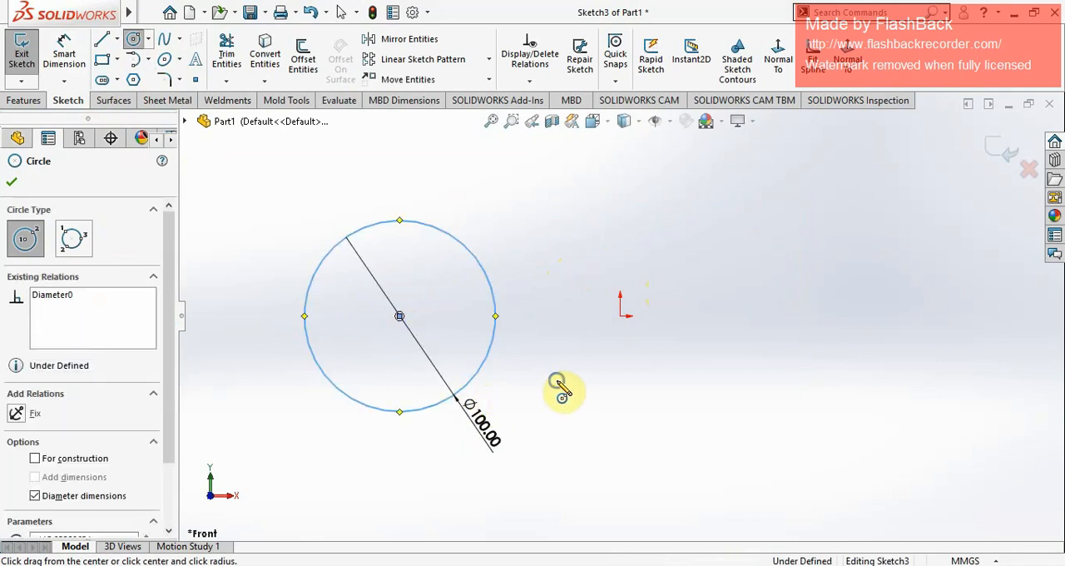
{"action": "right_click", "coordinate": [559, 388]}
{"action": "left_click", "coordinate": [564, 393]}
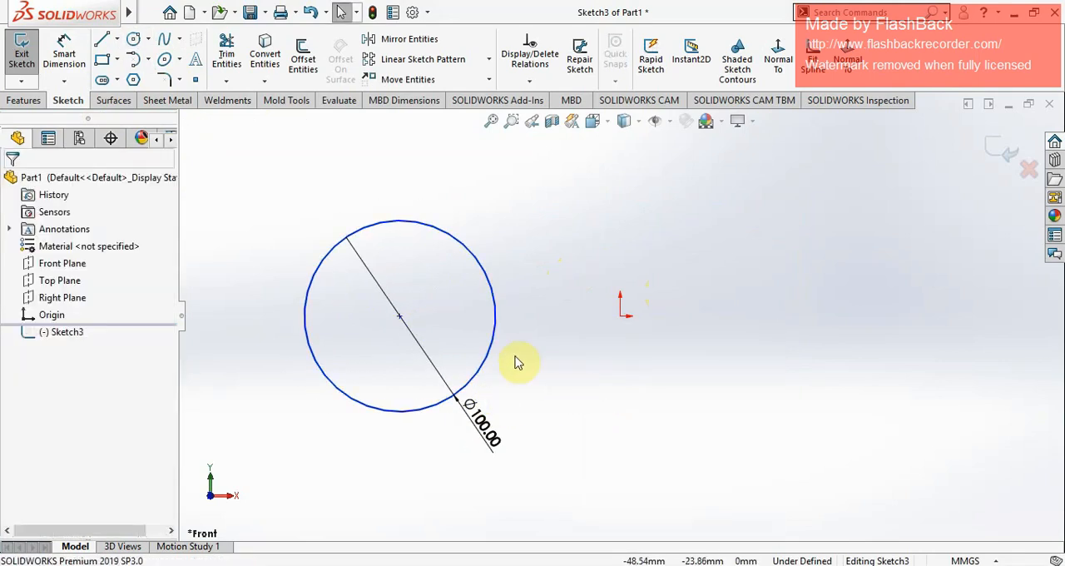
Step: Move the circle by its centre closer to and slightly below the origin, to about X -84 mm, Y -12 mm
{"action": "left_click", "coordinate": [399, 316]}
{"action": "mouse_move", "coordinate": [529, 261]}
{"action": "left_mouse_down"}
{"action": "mouse_move", "coordinate": [713, 362]}
{"action": "mouse_move", "coordinate": [357, 276]}
{"action": "mouse_move", "coordinate": [524, 347]}
{"action": "mouse_move", "coordinate": [499, 304]}
{"action": "mouse_move", "coordinate": [482, 357]}
{"action": "mouse_move", "coordinate": [459, 338]}
{"action": "mouse_move", "coordinate": [563, 284]}
{"action": "mouse_move", "coordinate": [784, 331]}
{"action": "mouse_move", "coordinate": [481, 404]}
{"action": "mouse_move", "coordinate": [793, 272]}
{"action": "mouse_move", "coordinate": [710, 449]}
{"action": "mouse_move", "coordinate": [423, 271]}
{"action": "mouse_move", "coordinate": [820, 374]}
{"action": "mouse_move", "coordinate": [510, 340]}
{"action": "mouse_move", "coordinate": [456, 321]}
{"action": "mouse_move", "coordinate": [458, 346]}
{"action": "mouse_move", "coordinate": [472, 353]}
{"action": "mouse_move", "coordinate": [459, 339]}
{"action": "left_mouse_up"}
{"action": "left_click", "coordinate": [669, 367]}
{"action": "left_click", "coordinate": [659, 367]}
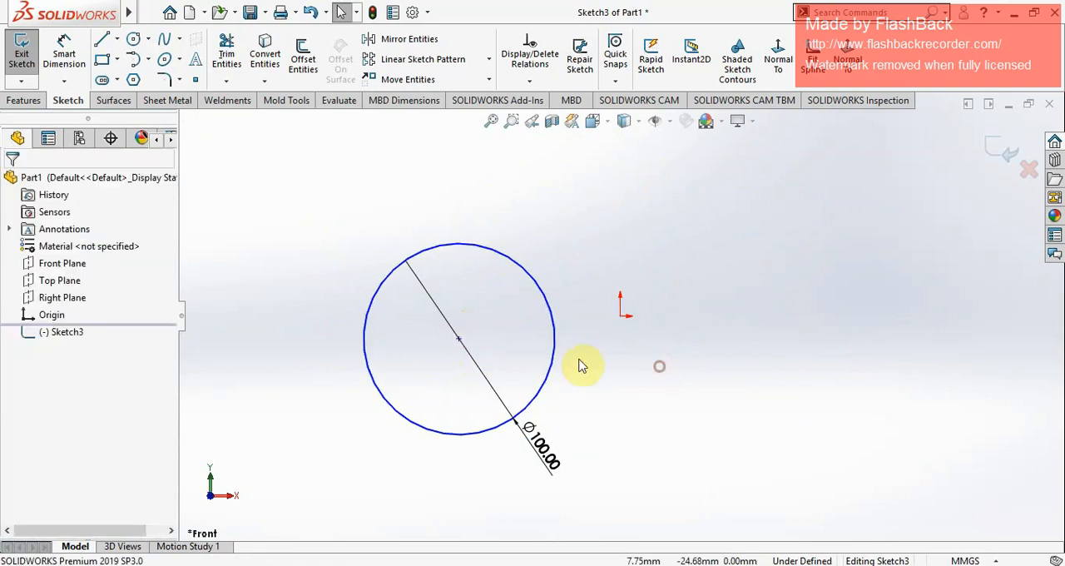
Step: Add a Fix relation to the circle's centre point
{"action": "left_click", "coordinate": [460, 342]}
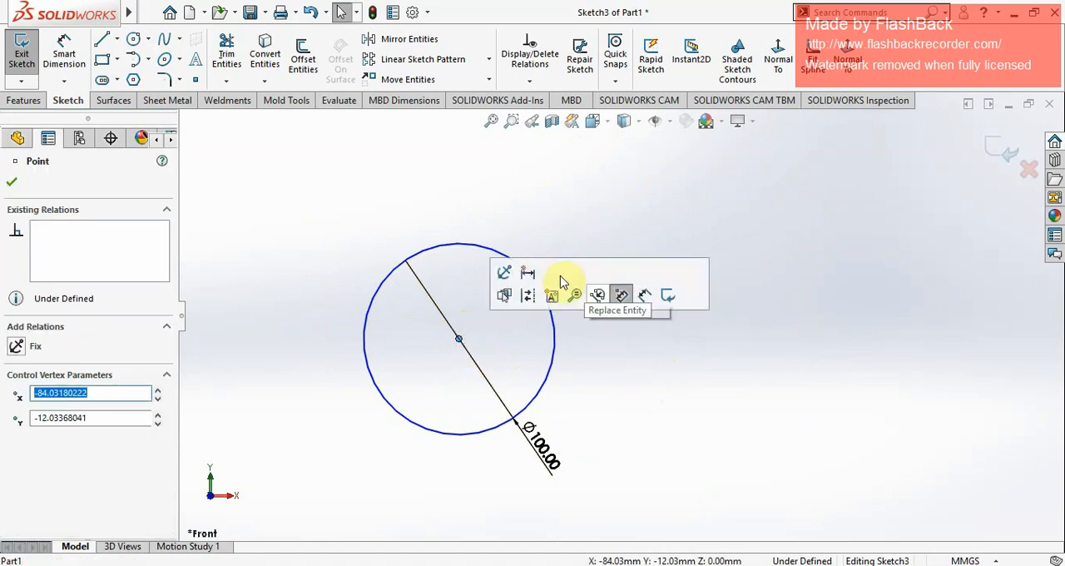
{"action": "left_click", "coordinate": [503, 275]}
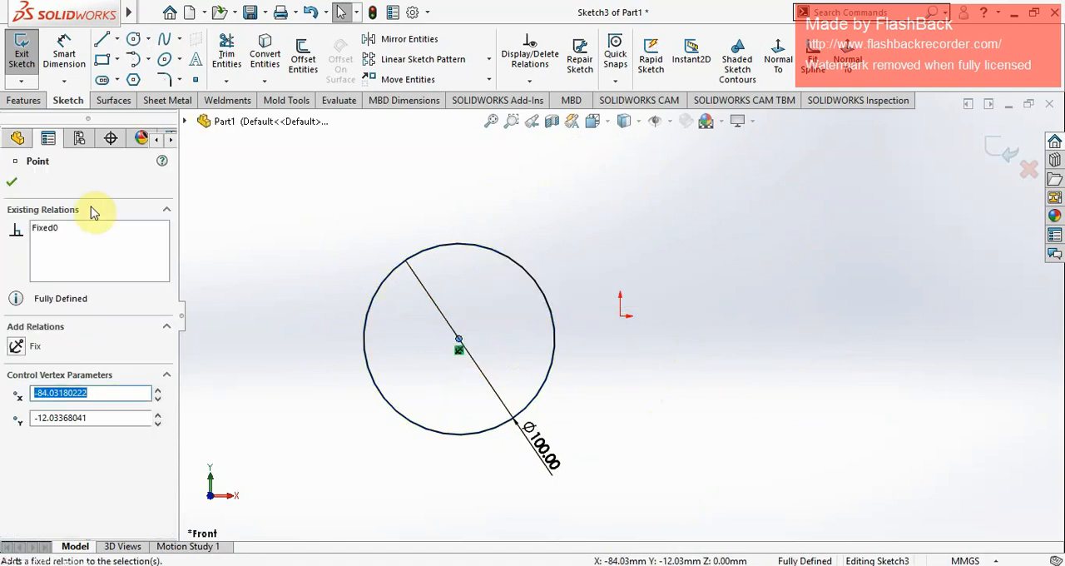
{"action": "left_click", "coordinate": [10, 184]}
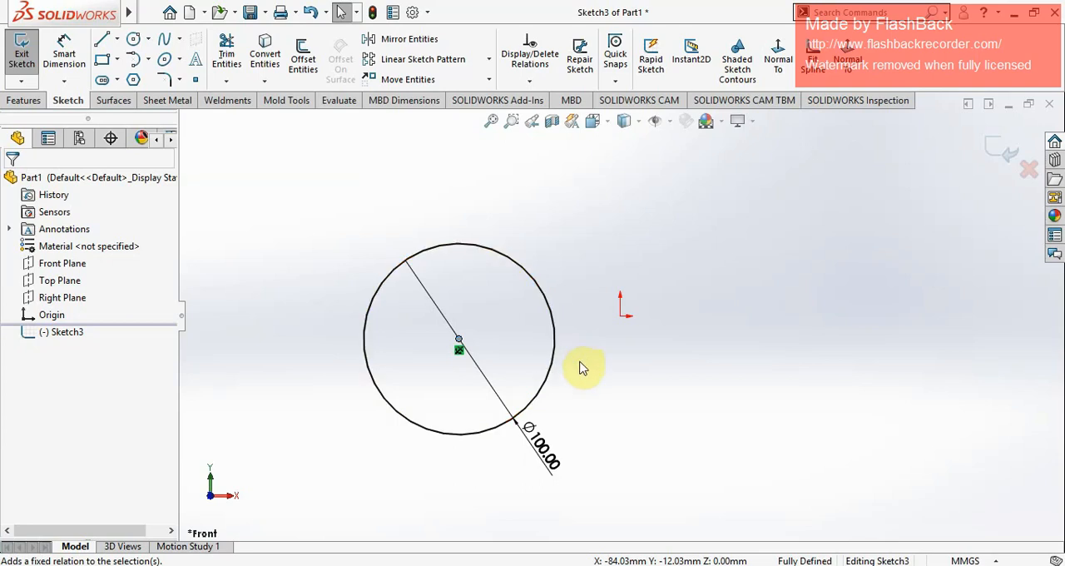
Step: Delete the Fix relation from the circle's centre point
{"action": "left_click", "coordinate": [684, 408]}
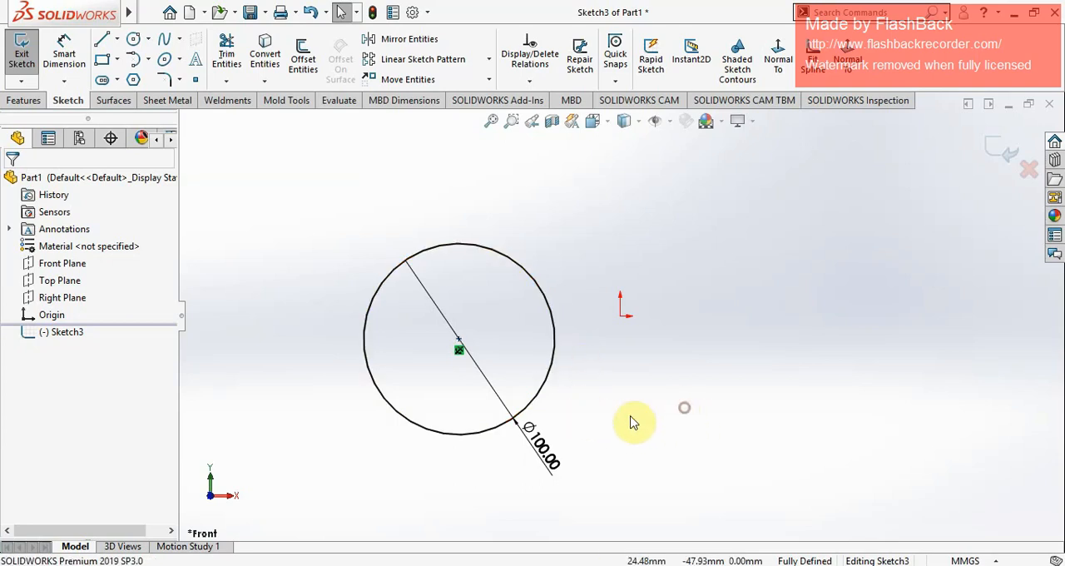
{"action": "left_click", "coordinate": [459, 351]}
{"action": "key", "text": "Delete"}
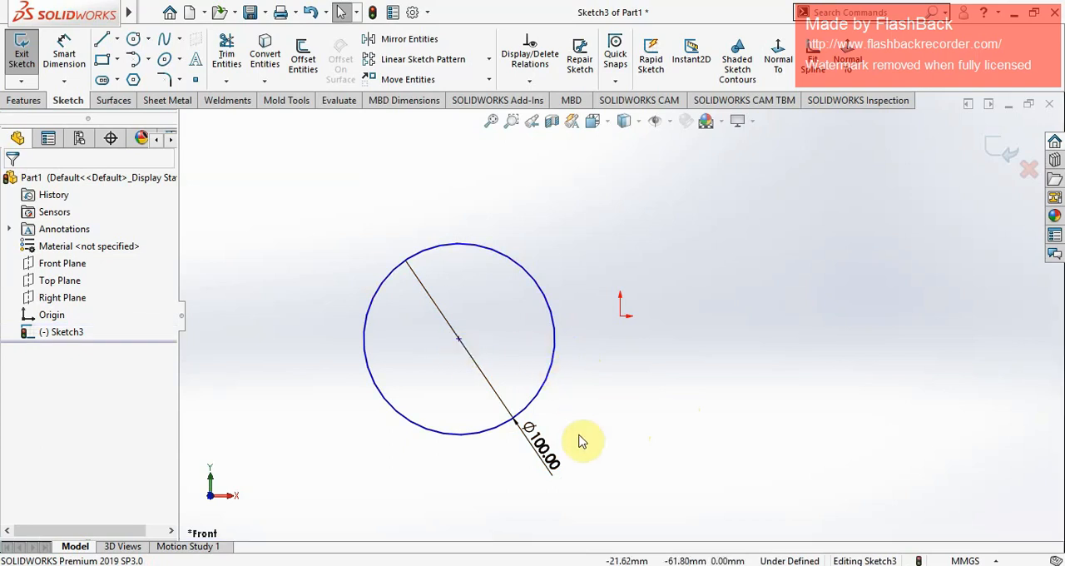
Step: Dimension the horizontal distance between the circle's centre and the origin as 50 mm
{"action": "scroll", "coordinate": [580, 441], "scroll_direction": "down", "scroll_amount": 1}
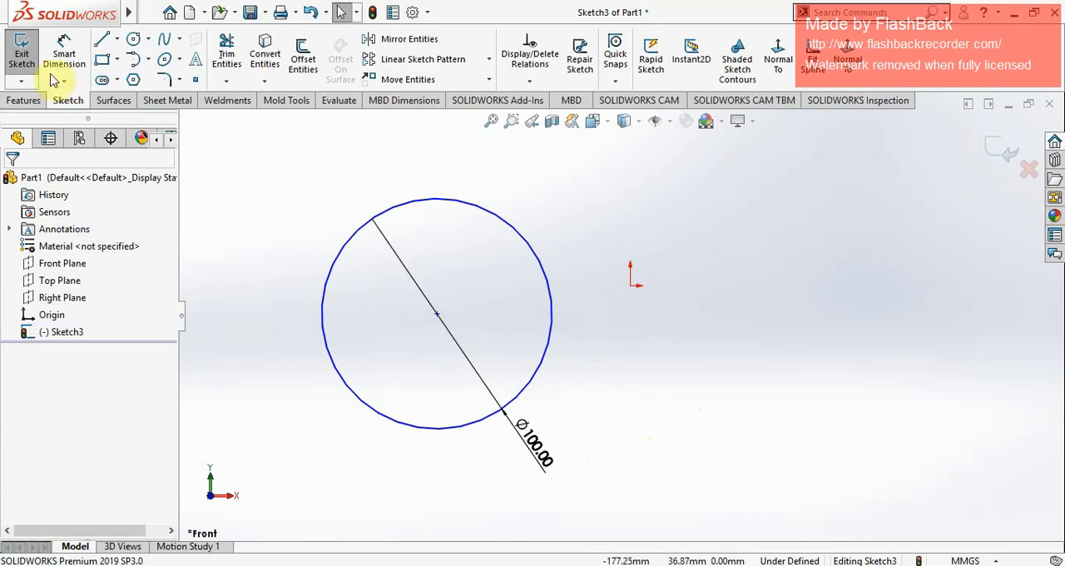
{"action": "left_click", "coordinate": [64, 52]}
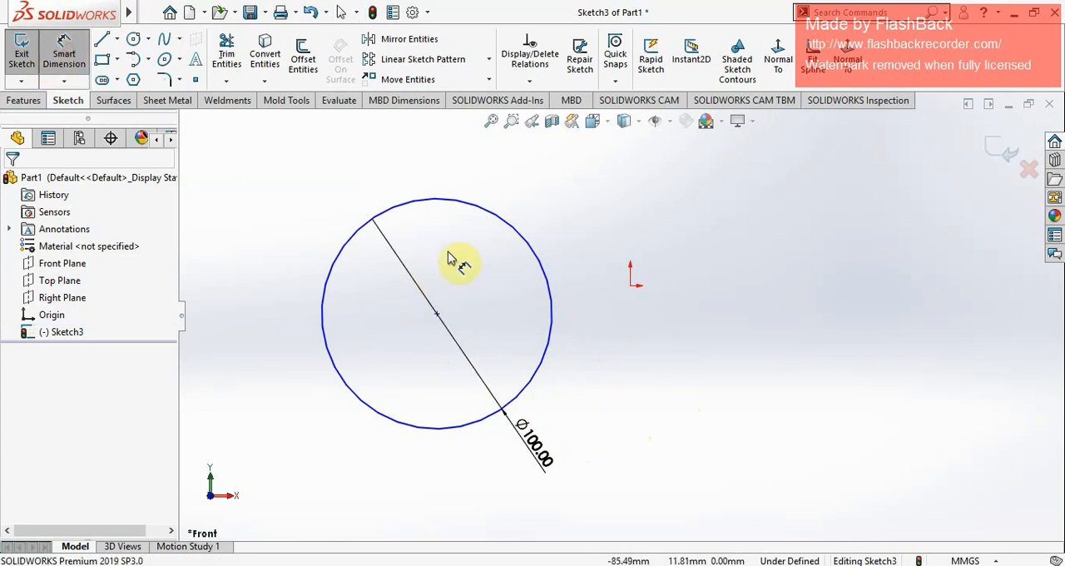
{"action": "left_click", "coordinate": [437, 314]}
{"action": "left_click", "coordinate": [630, 285]}
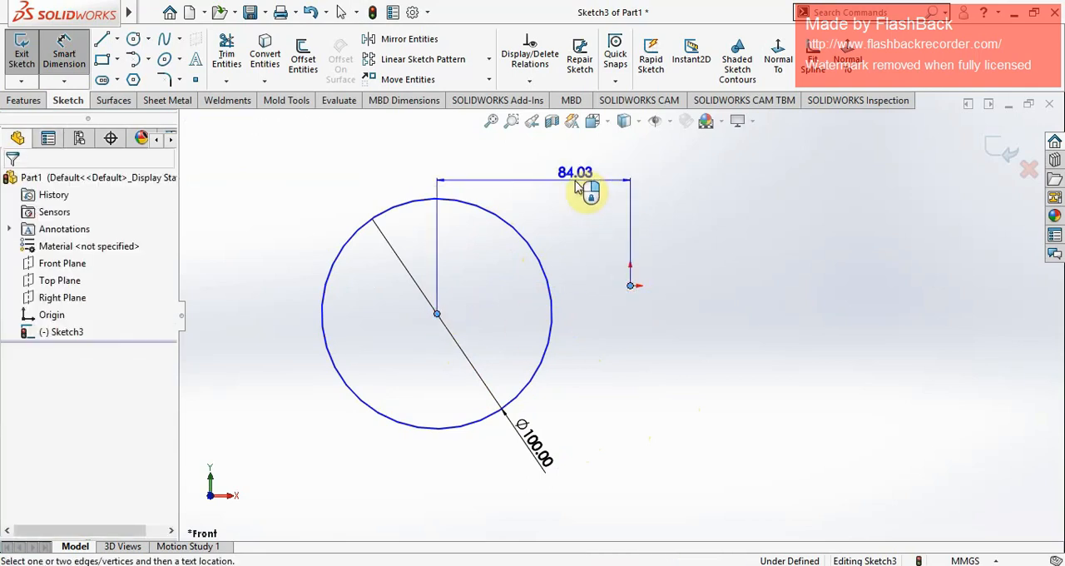
{"action": "left_click", "coordinate": [535, 172]}
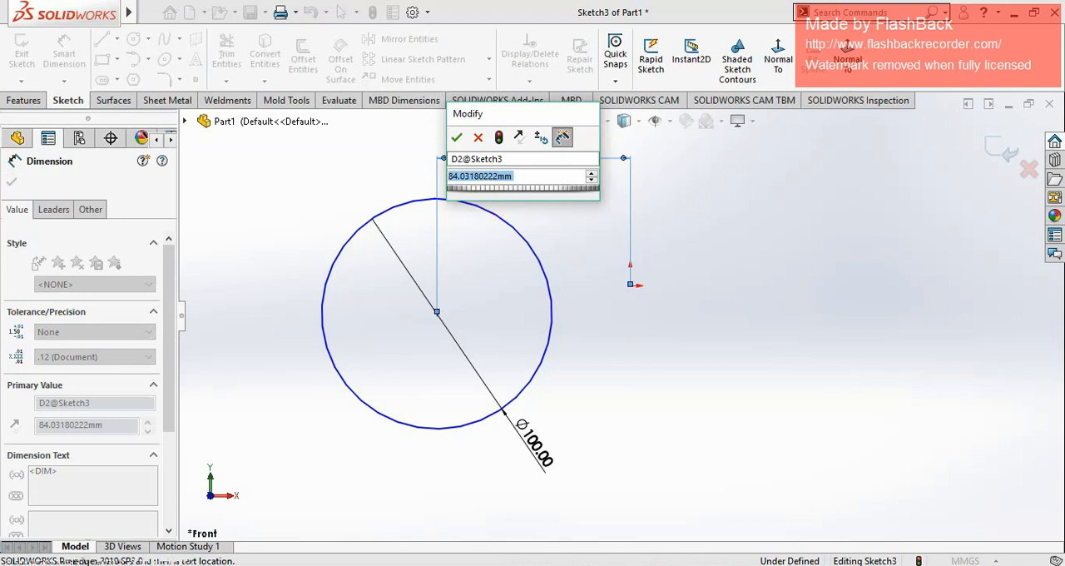
{"action": "type", "text": "80"}
{"action": "key", "text": "Return"}
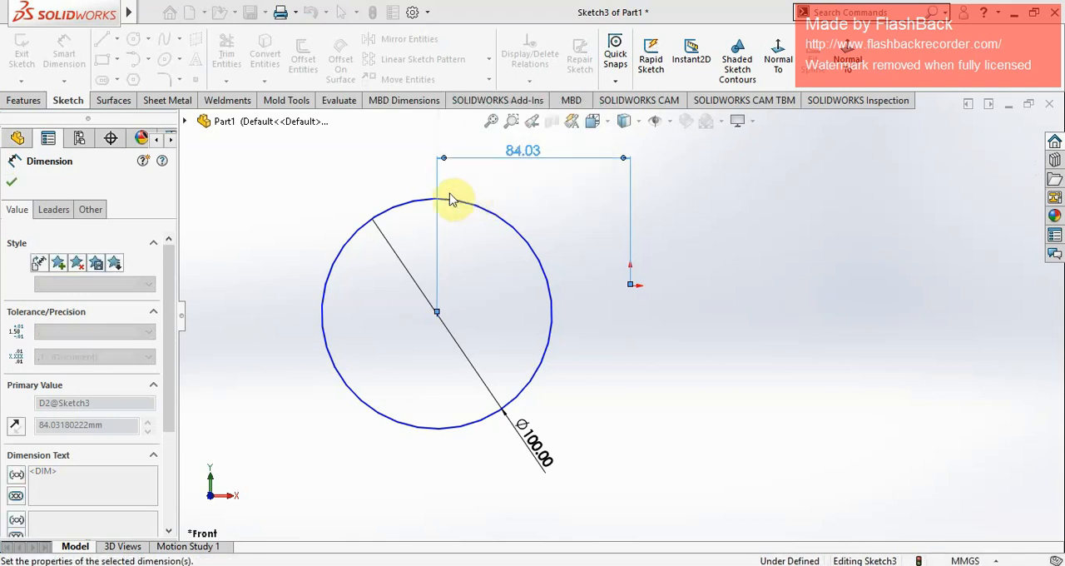
{"action": "left_click", "coordinate": [12, 182]}
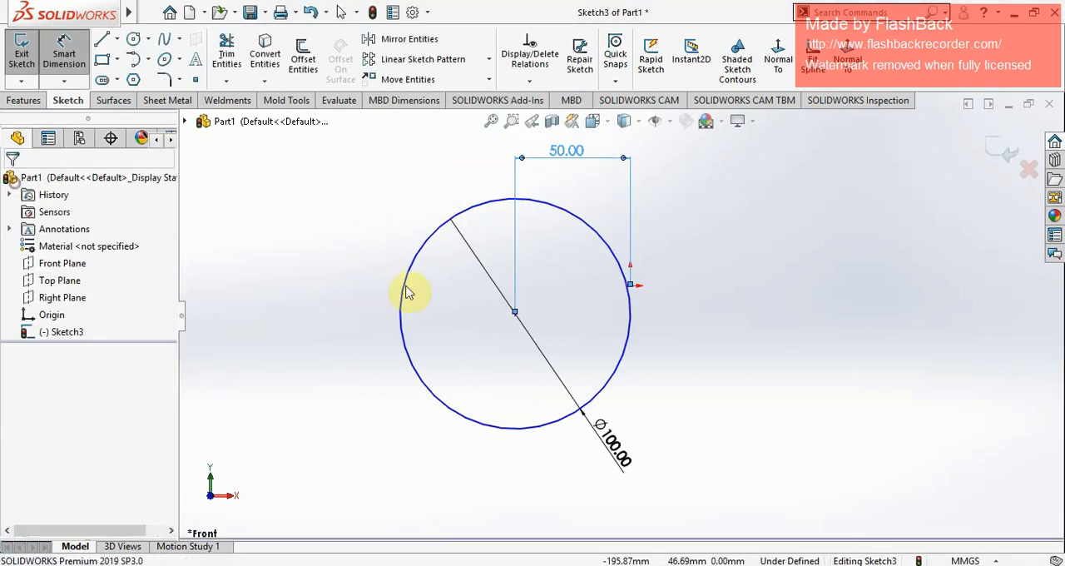
Step: Try moving the circle by its centre to test its remaining freedom of movement
{"action": "left_click", "coordinate": [781, 294]}
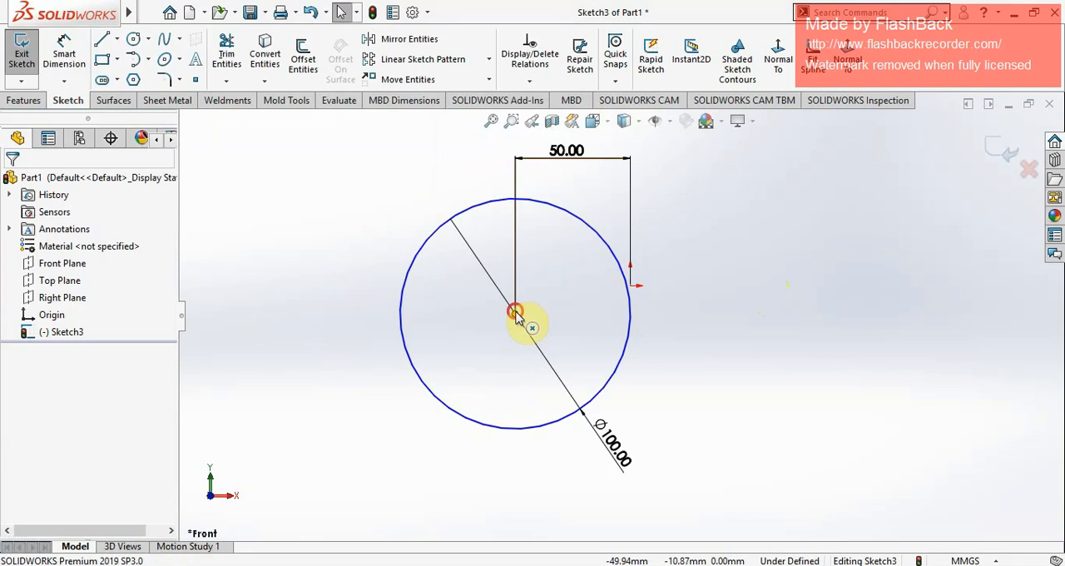
{"action": "left_click_drag", "start_coordinate": [523, 312], "coordinate": [552, 320]}
{"action": "left_click", "coordinate": [821, 340]}
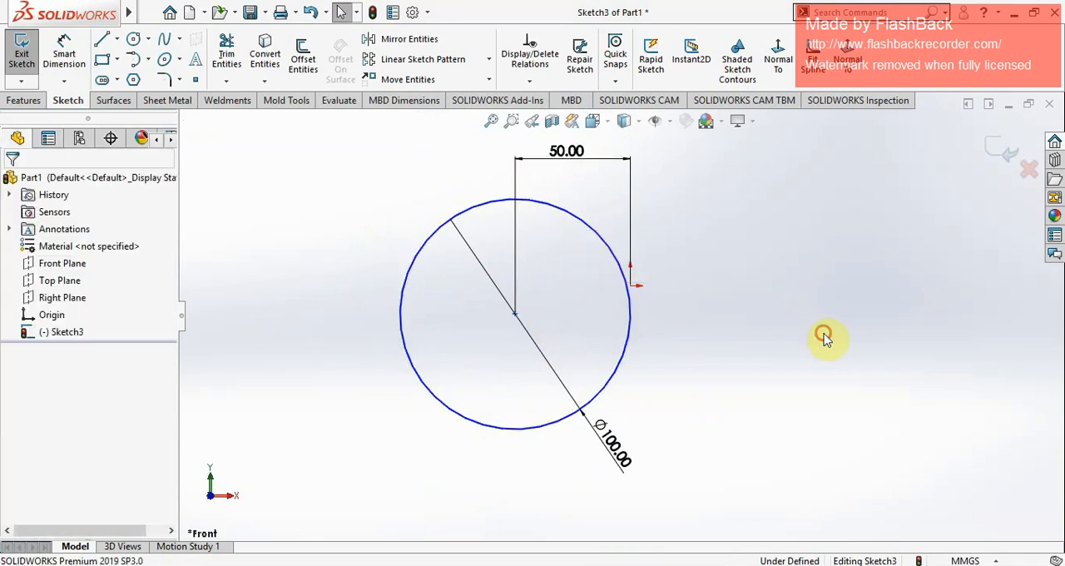
Step: Dimension the vertical distance between the origin and the circle's centre as 20 mm
{"action": "left_click", "coordinate": [64, 53]}
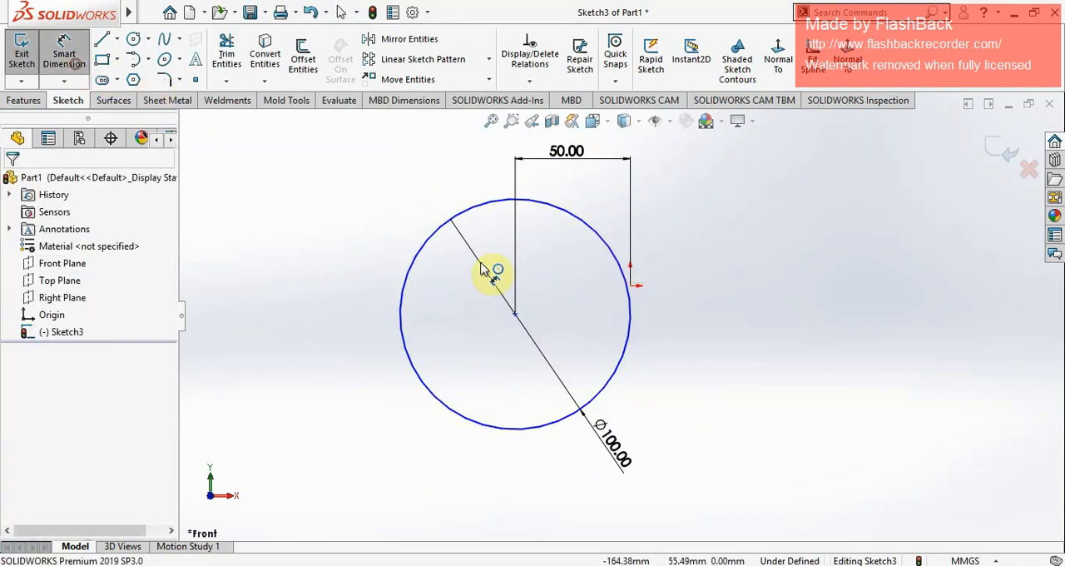
{"action": "left_click", "coordinate": [630, 286]}
{"action": "left_click", "coordinate": [515, 315]}
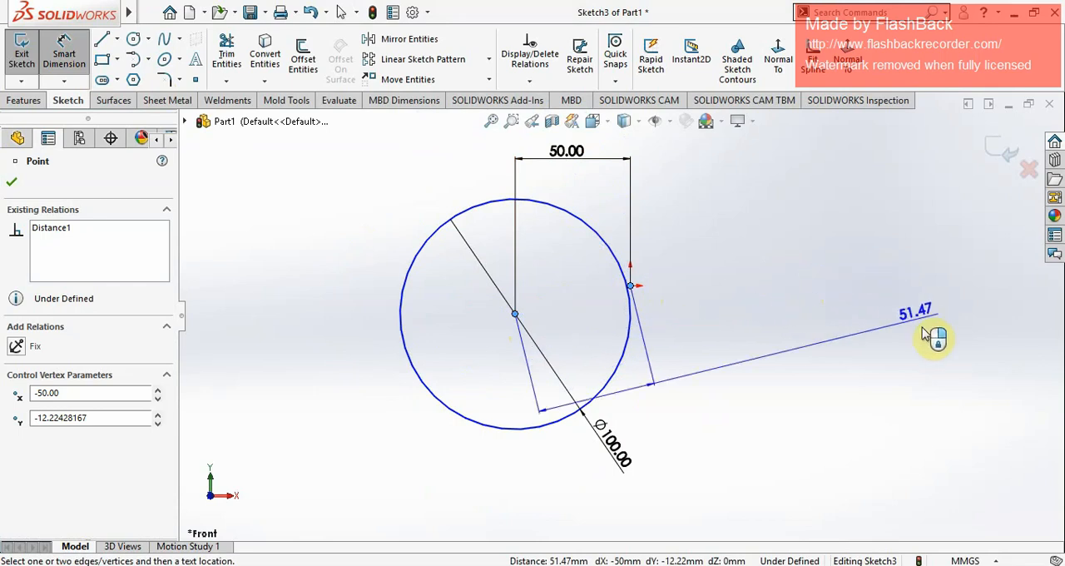
{"action": "left_click", "coordinate": [926, 301]}
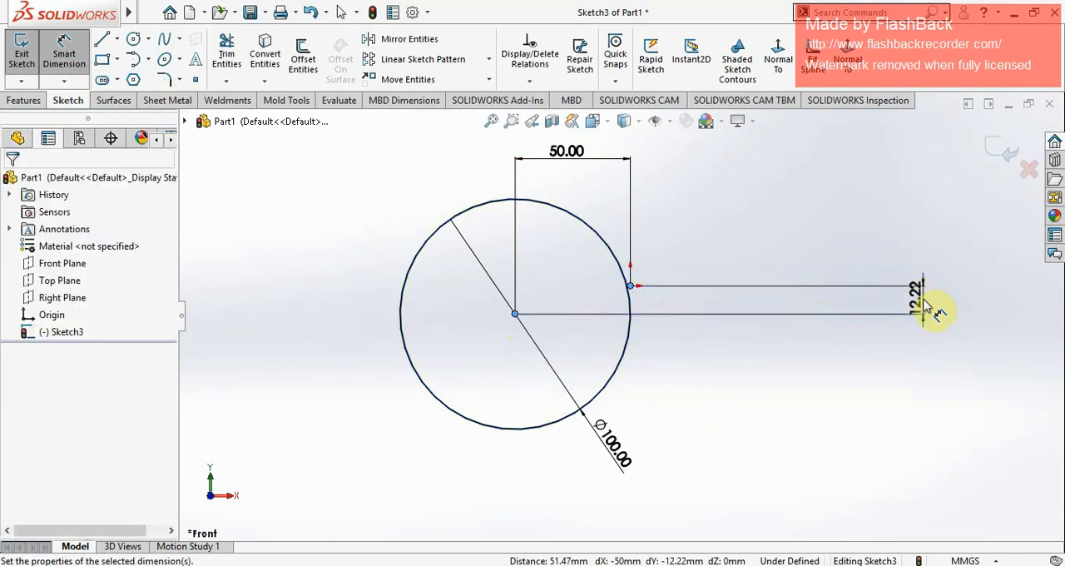
{"action": "type", "text": "20"}
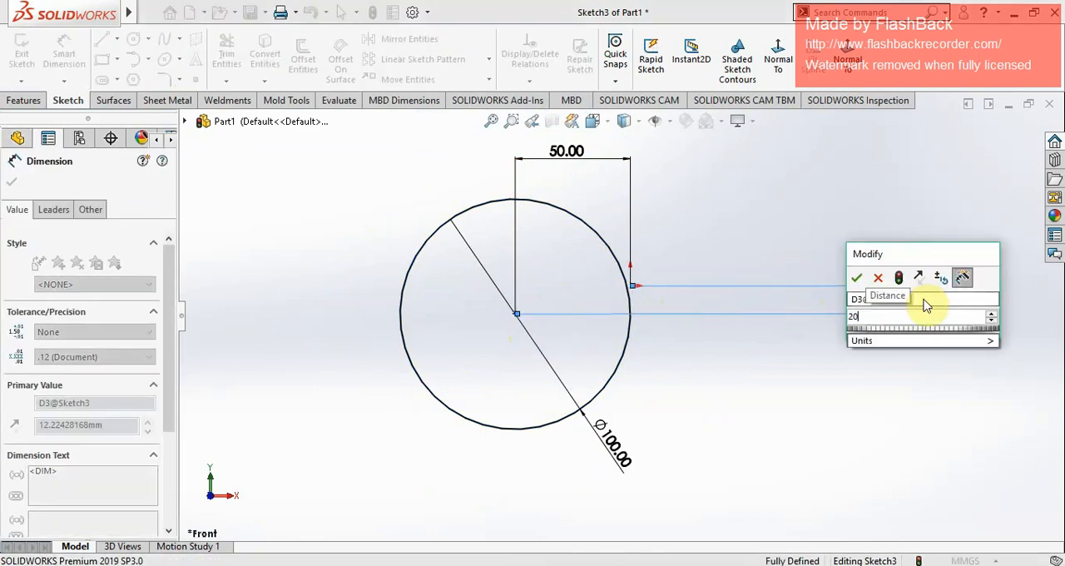
{"action": "key", "text": "Return"}
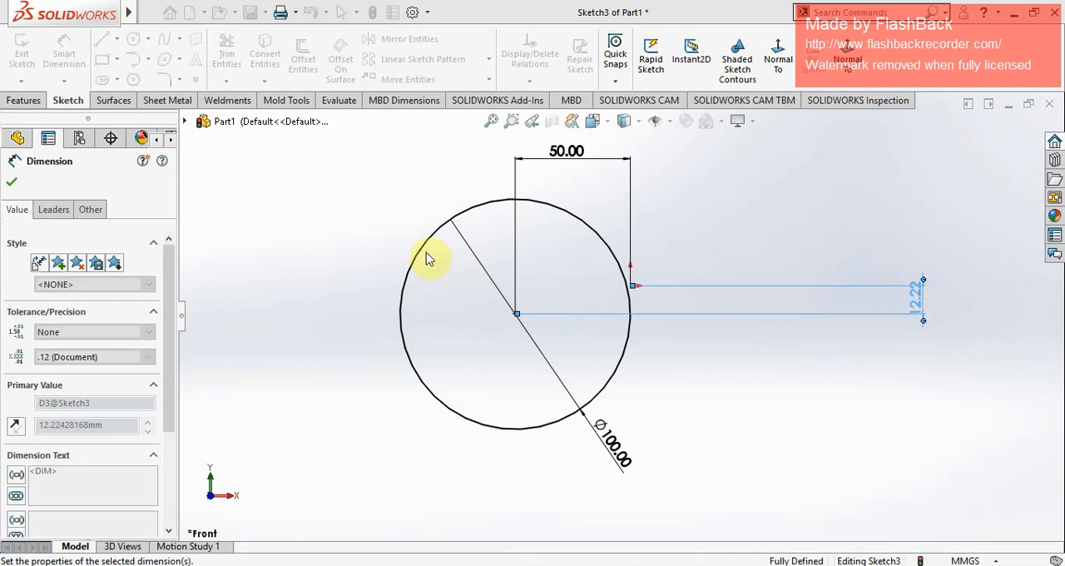
{"action": "left_click", "coordinate": [16, 184]}
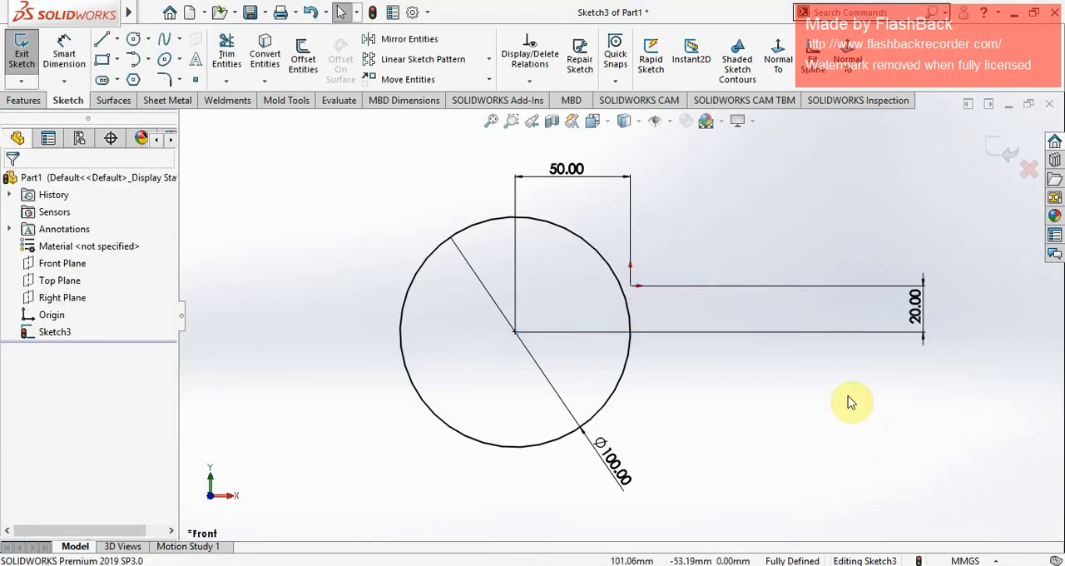
Step: Examine the circle's centre and the origin together with the dimensions that locate the circle
{"action": "scroll", "coordinate": [697, 435], "scroll_direction": "up", "scroll_amount": 2}
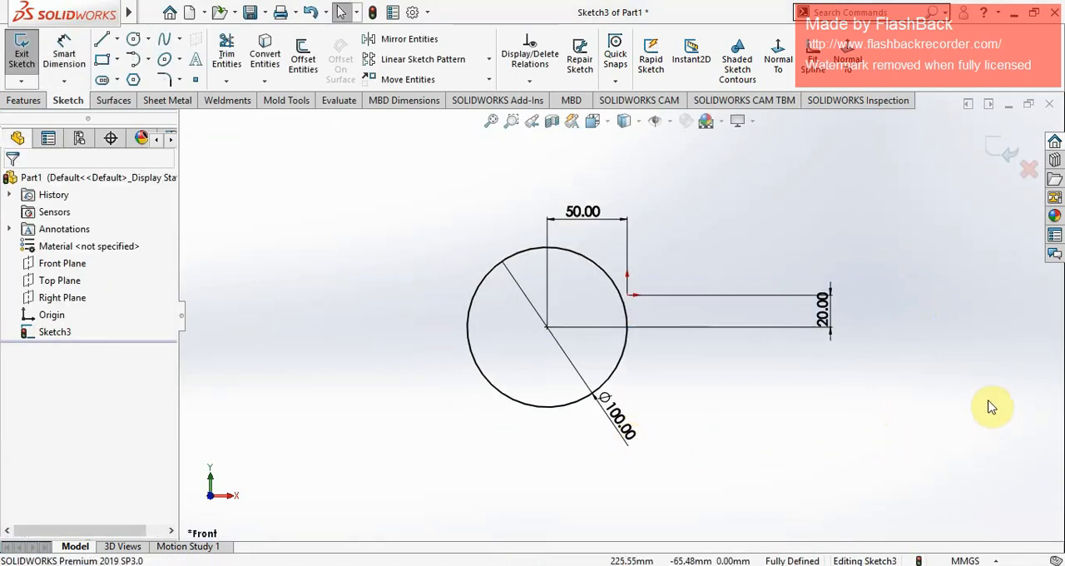
{"action": "scroll", "coordinate": [998, 401], "scroll_direction": "down", "scroll_amount": 1}
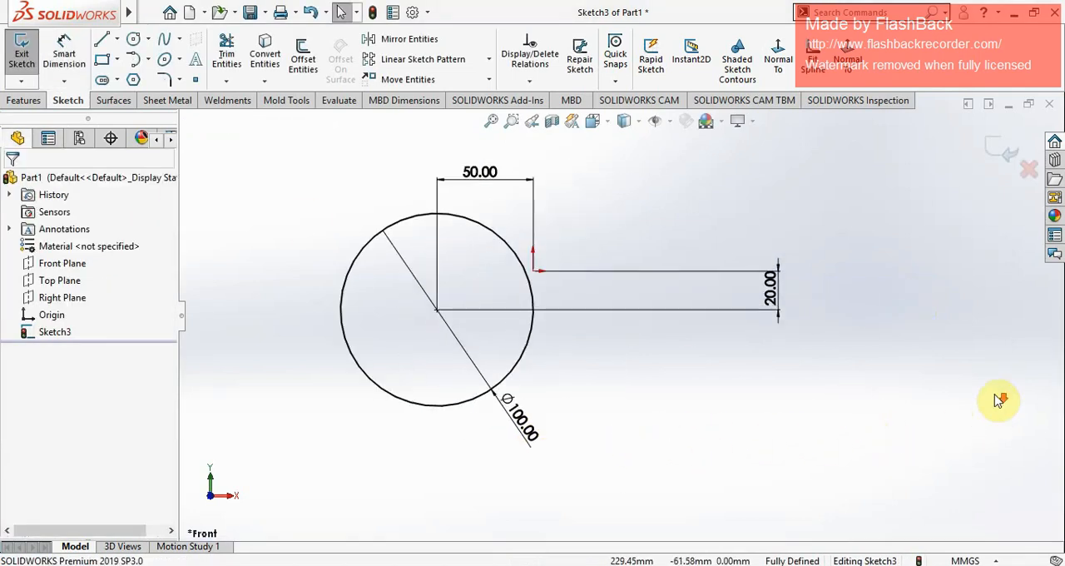
{"action": "left_click", "coordinate": [436, 311]}
{"action": "left_click", "coordinate": [594, 290]}
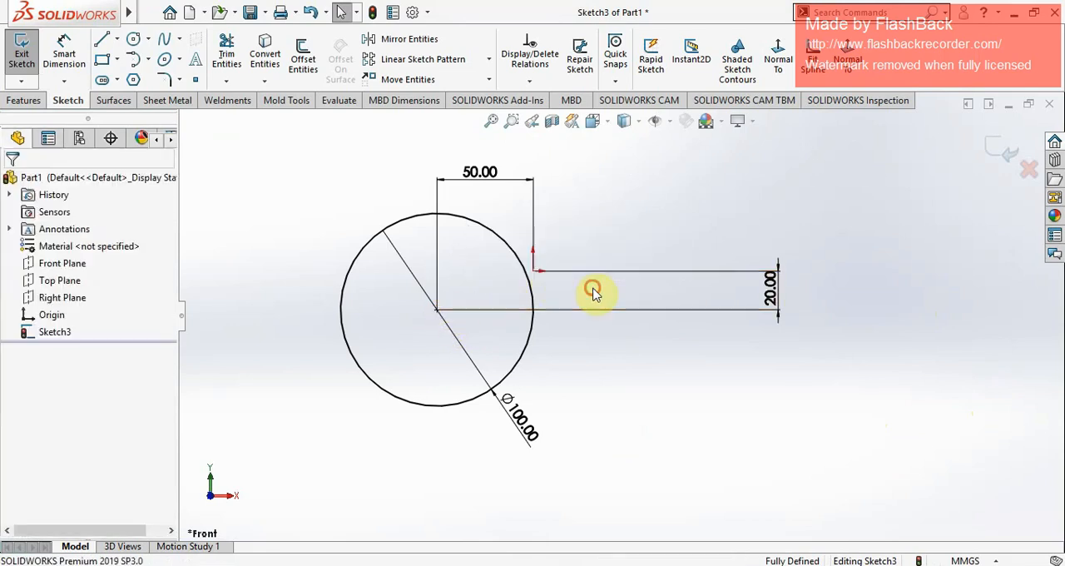
{"action": "left_click", "coordinate": [534, 270]}
{"action": "left_click", "coordinate": [724, 163]}
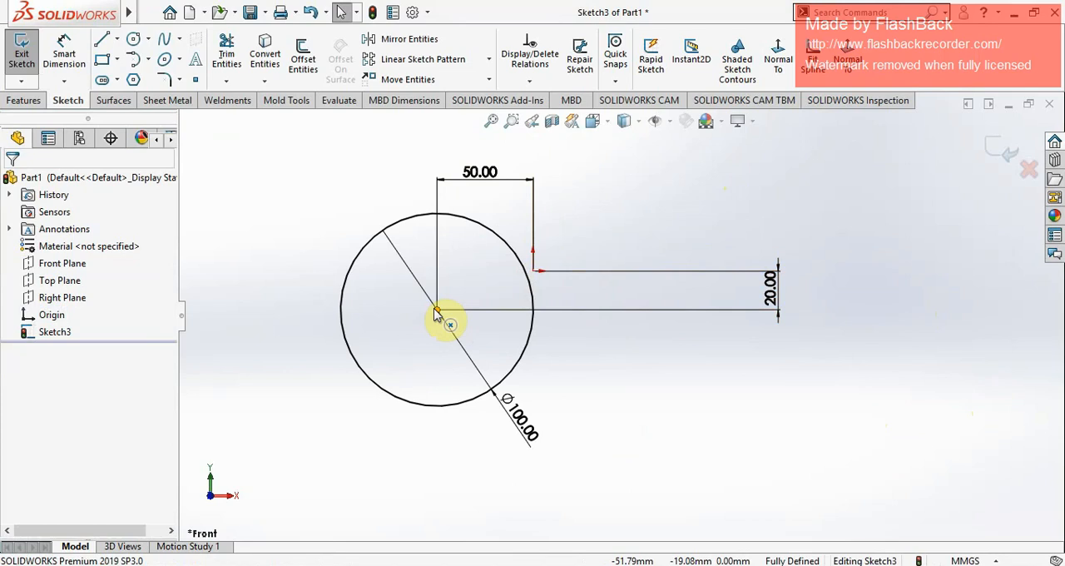
{"action": "scroll", "coordinate": [424, 320], "scroll_direction": "up", "scroll_amount": 4}
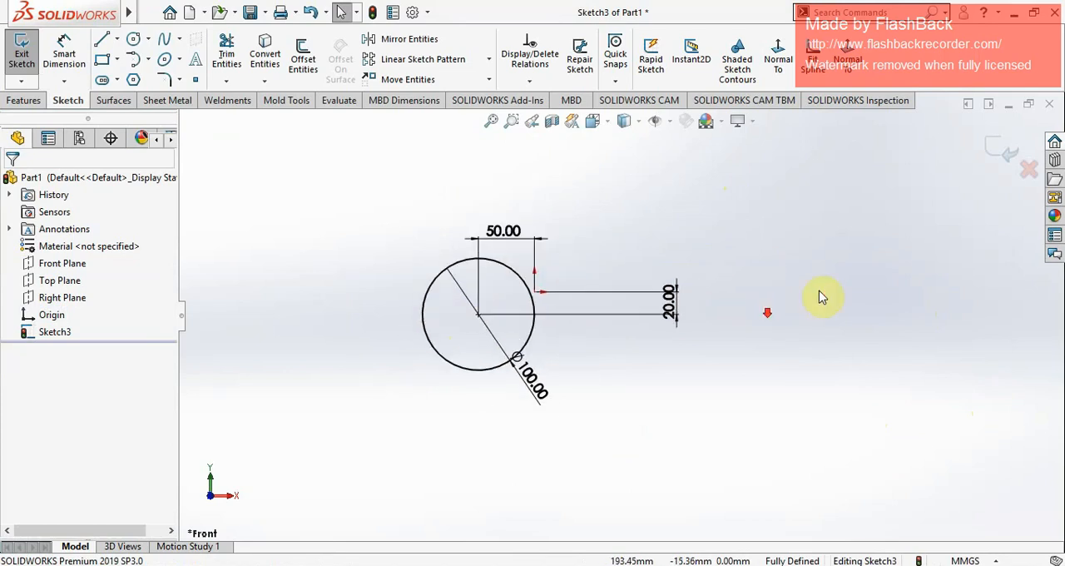
{"action": "scroll", "coordinate": [828, 295], "scroll_direction": "down", "scroll_amount": 2}
Step: Sketch a corner rectangle about 164 mm wide to the right of the circle and its dimensions
{"action": "left_click", "coordinate": [102, 59]}
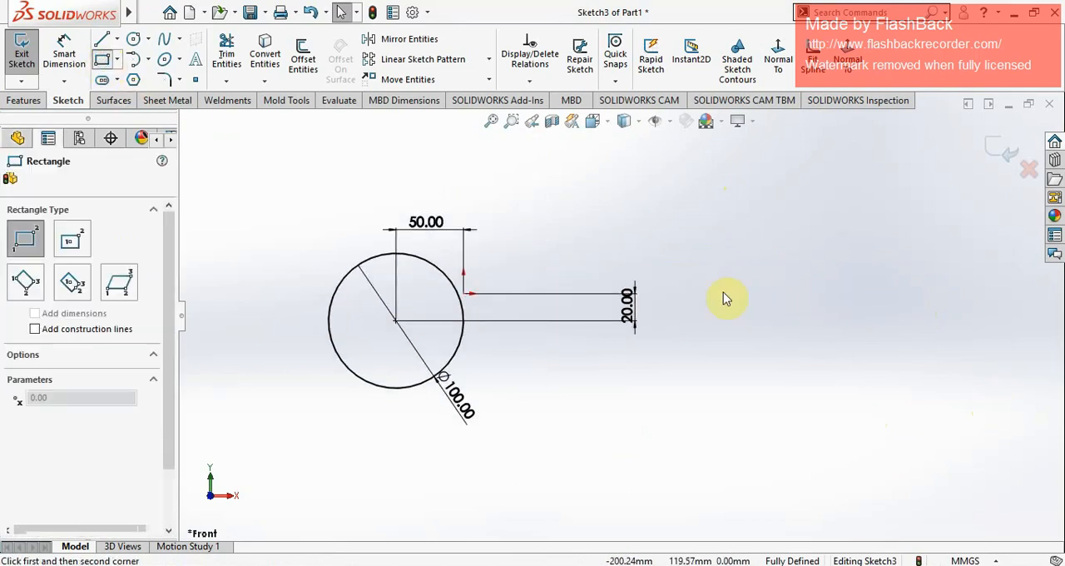
{"action": "scroll", "coordinate": [935, 302], "scroll_direction": "down", "scroll_amount": 2}
{"action": "mouse_move", "coordinate": [575, 243]}
{"action": "left_mouse_down"}
{"action": "mouse_move", "coordinate": [685, 376]}
{"action": "mouse_move", "coordinate": [895, 402]}
{"action": "left_mouse_up"}
{"action": "right_click", "coordinate": [889, 349]}
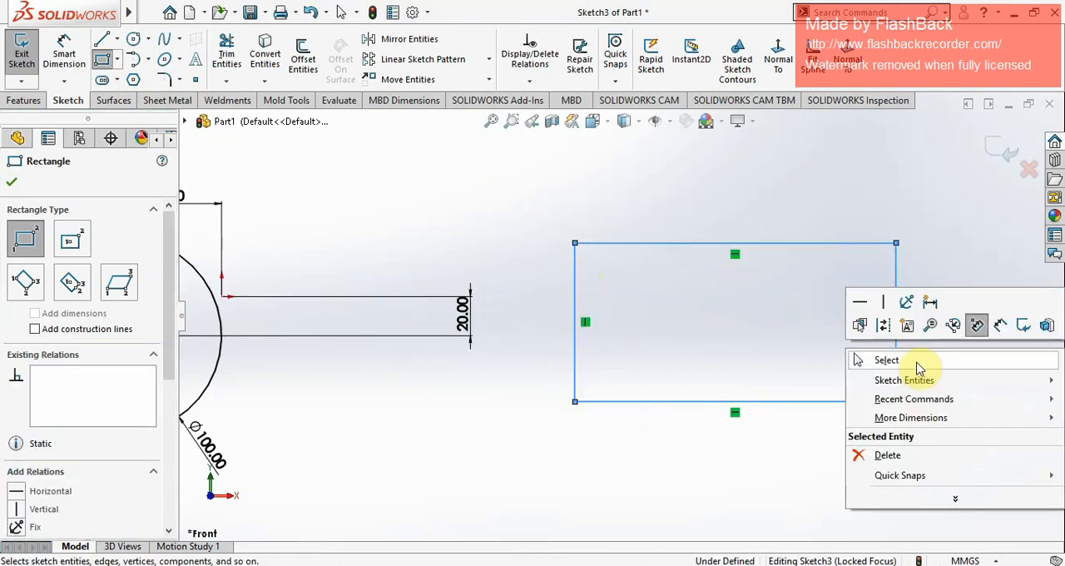
{"action": "left_click", "coordinate": [865, 357]}
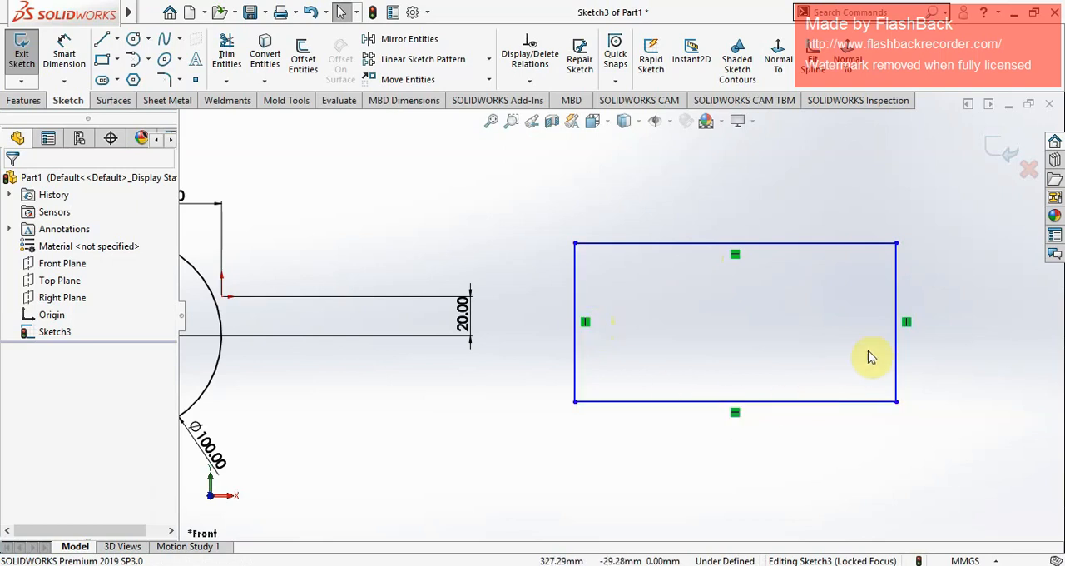
Step: Dimension the rectangle's upper horizontal edge as 150 mm
{"action": "left_click", "coordinate": [66, 56]}
{"action": "left_click", "coordinate": [611, 215]}
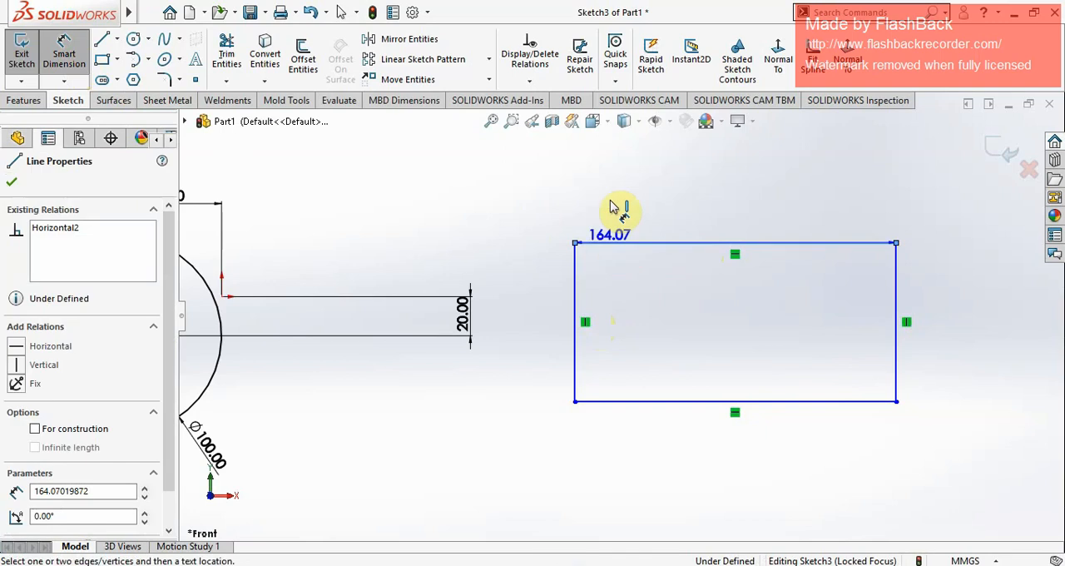
{"action": "left_click", "coordinate": [652, 218]}
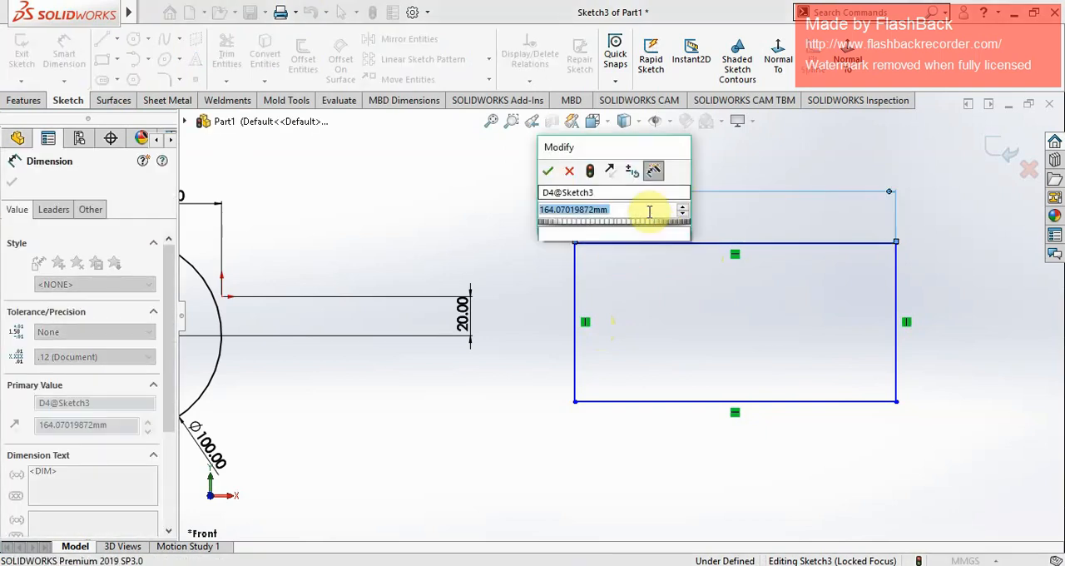
{"action": "type", "text": "150"}
{"action": "key", "text": "Return"}
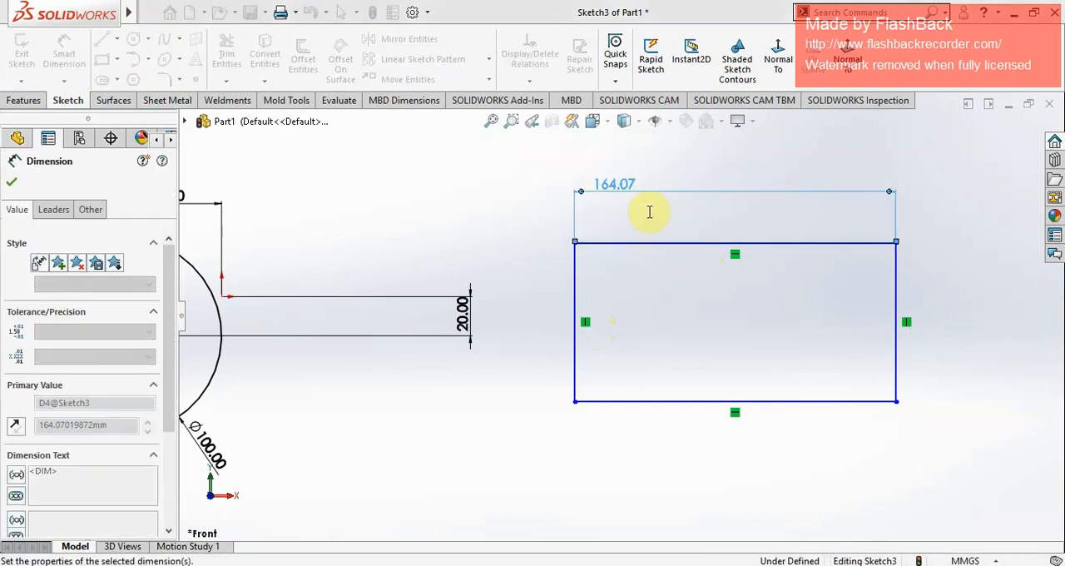
Step: Dimension the rectangle's left vertical edge as 100 mm and finish dimensioning
{"action": "left_click", "coordinate": [555, 297]}
{"action": "left_click", "coordinate": [539, 296]}
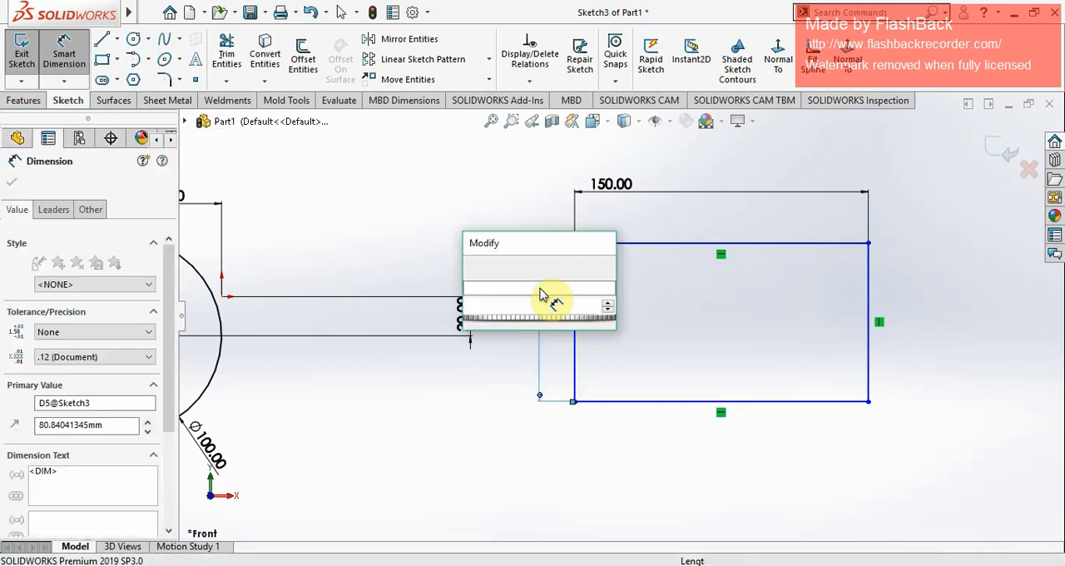
{"action": "type", "text": "100"}
{"action": "key", "text": "Return"}
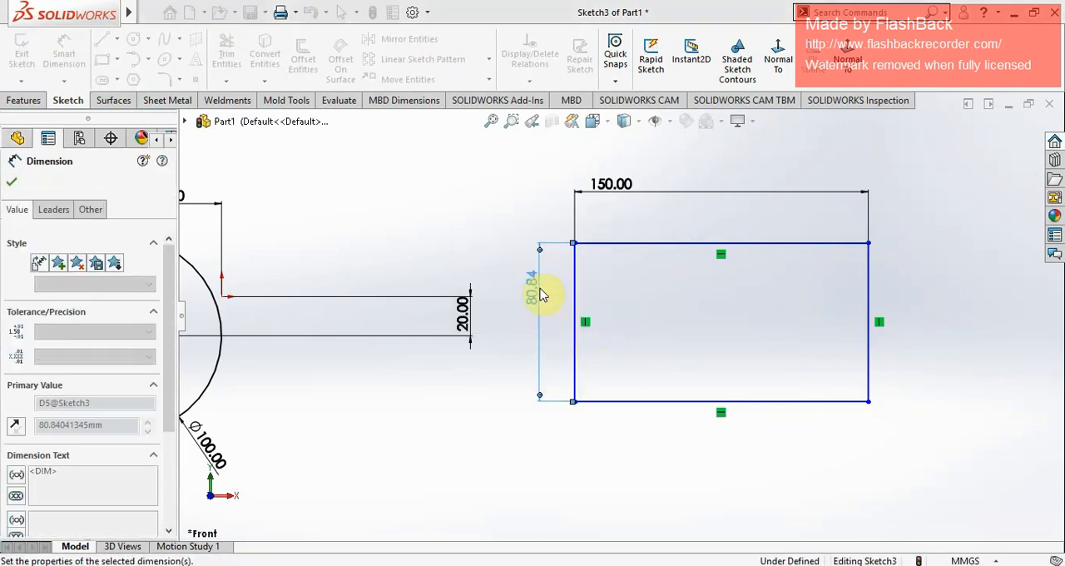
{"action": "left_click", "coordinate": [11, 186]}
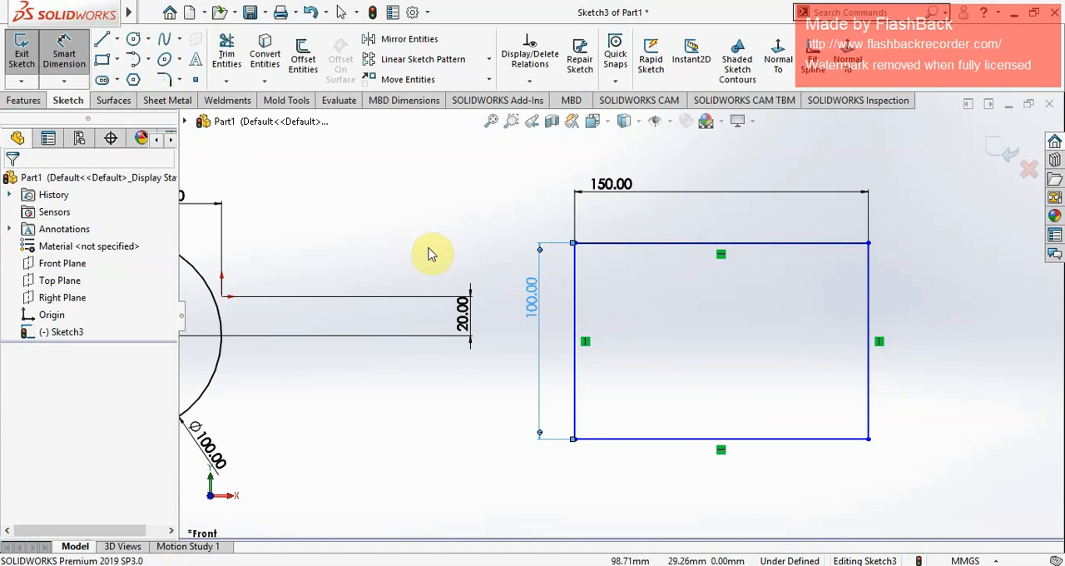
Step: Apply a Fix relation to the rectangle's upper-left corner and delete that relation again
{"action": "scroll", "coordinate": [633, 239], "scroll_direction": "up", "scroll_amount": 2}
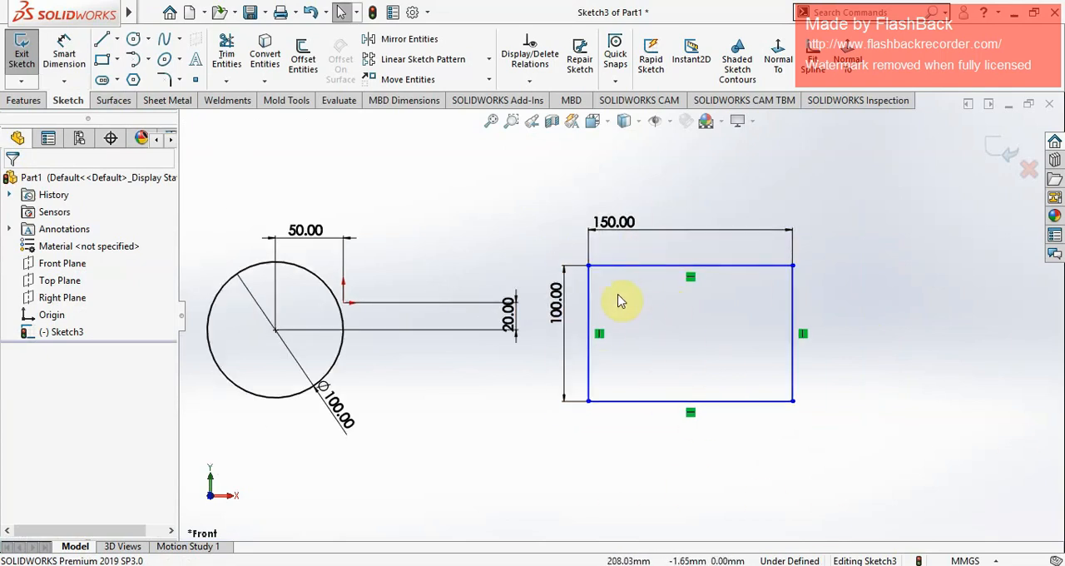
{"action": "left_click_drag", "start_coordinate": [558, 201], "coordinate": [953, 470]}
{"action": "left_click", "coordinate": [886, 452]}
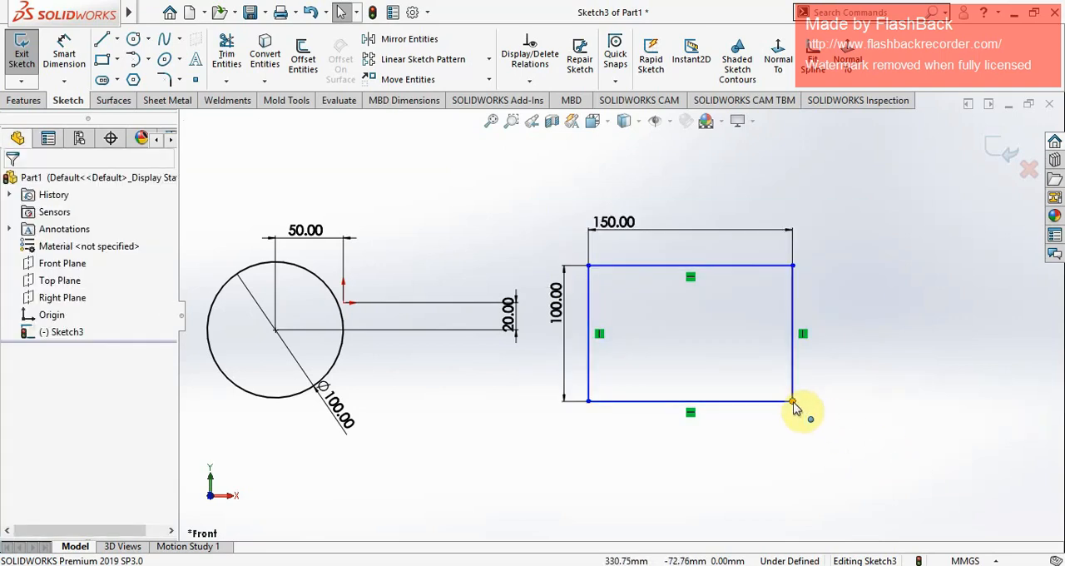
{"action": "left_click", "coordinate": [589, 266]}
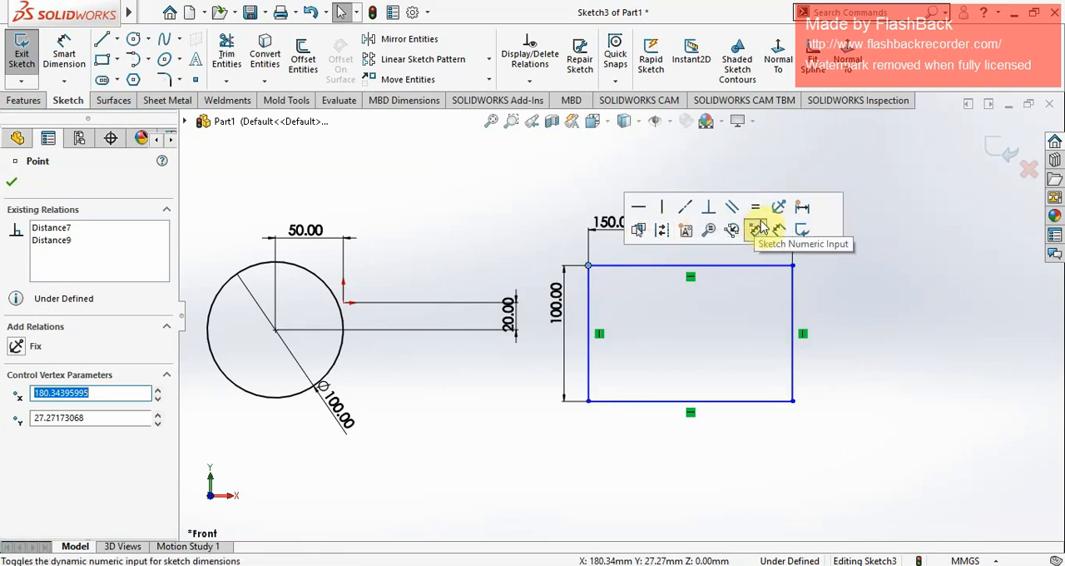
{"action": "left_click", "coordinate": [778, 207]}
{"action": "left_click", "coordinate": [11, 182]}
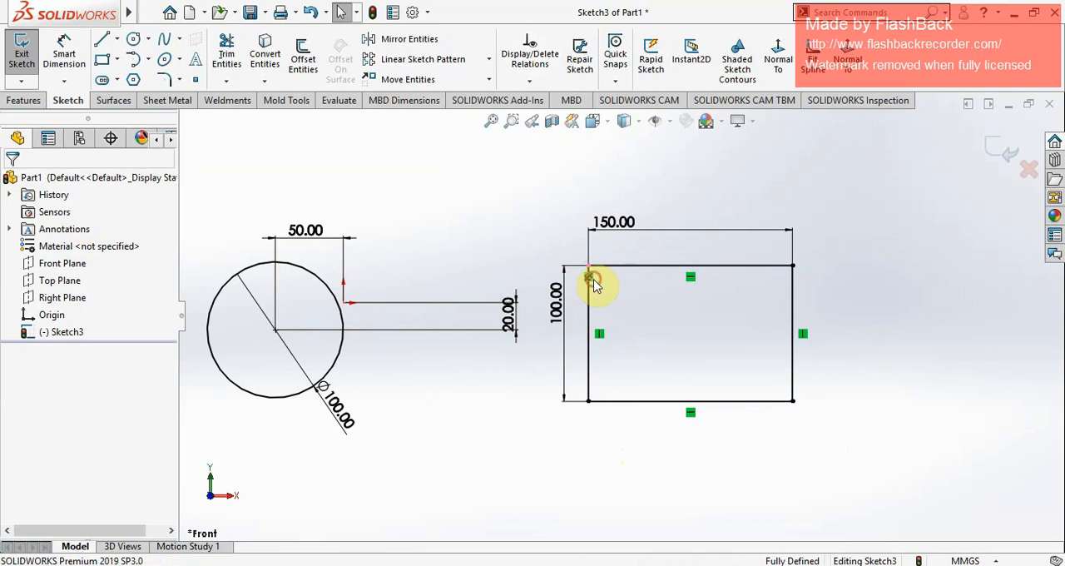
{"action": "key", "text": "Delete"}
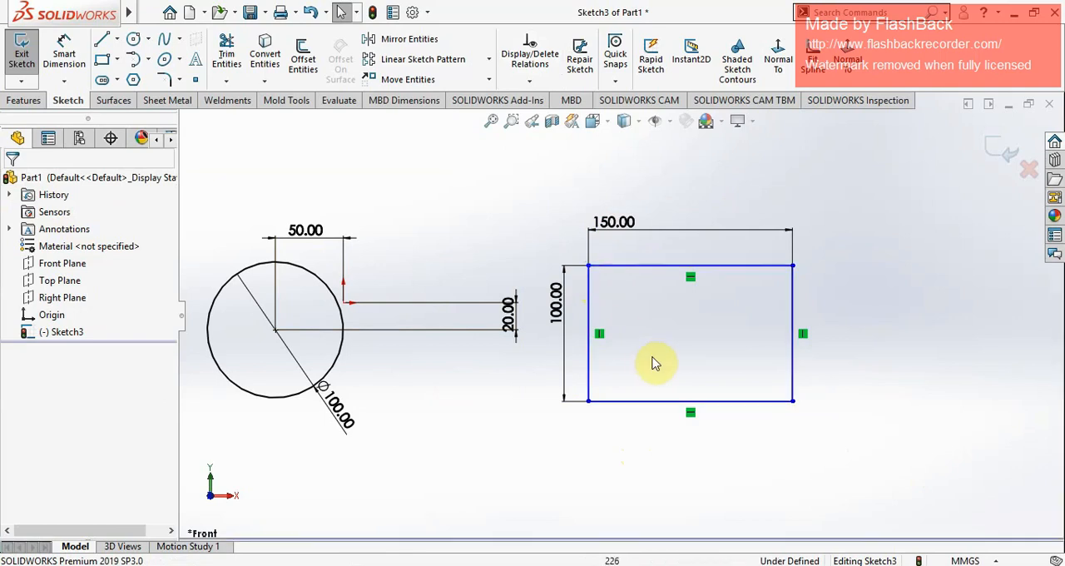
Step: Add a diagonal dimension between the rectangle's upper-left and lower-right corners as a driven dimension
{"action": "left_click", "coordinate": [64, 51]}
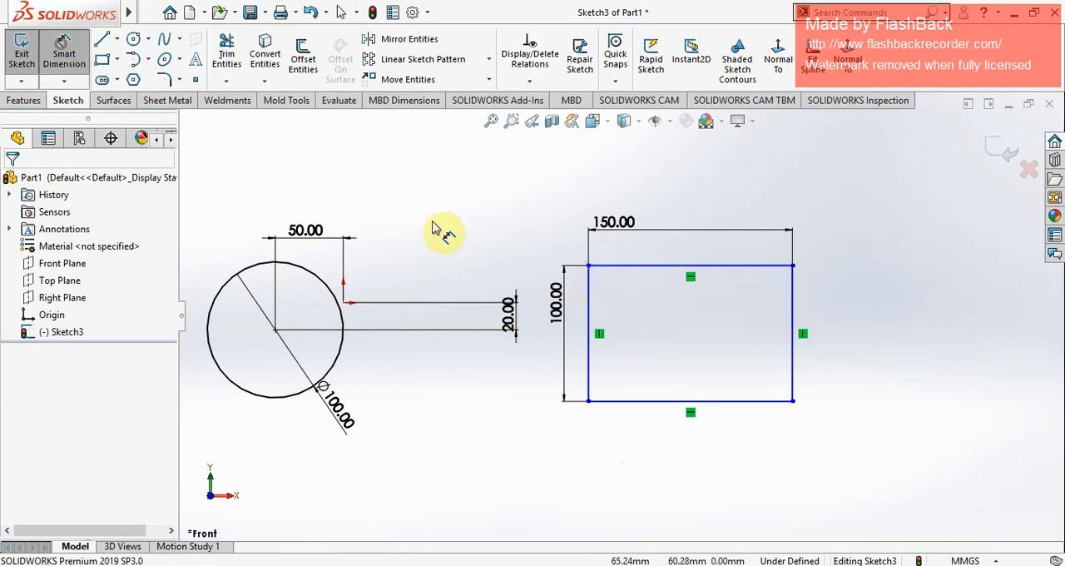
{"action": "left_click", "coordinate": [589, 267]}
{"action": "left_click", "coordinate": [792, 401]}
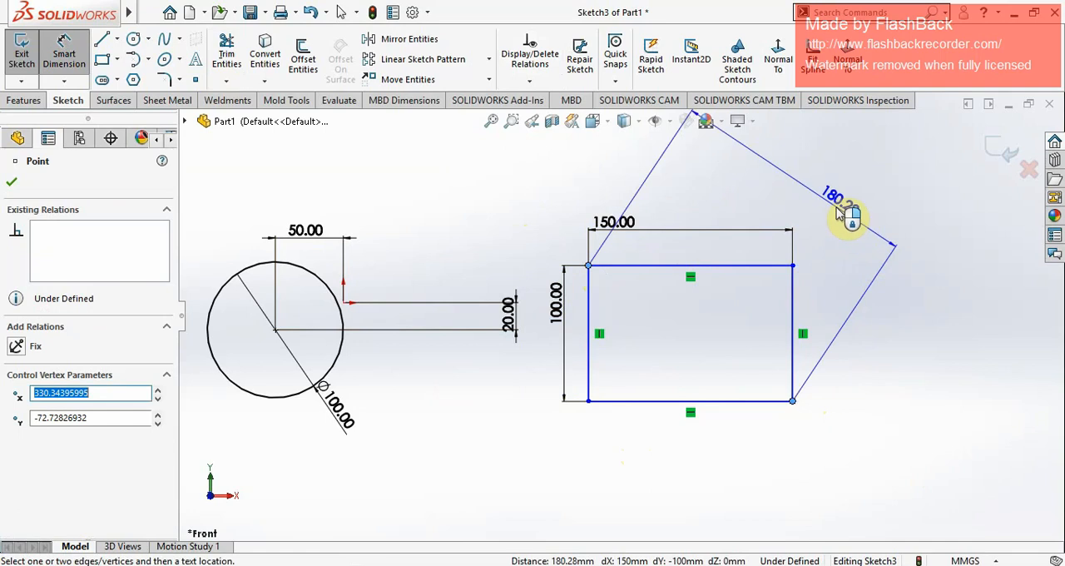
{"action": "left_click", "coordinate": [841, 212]}
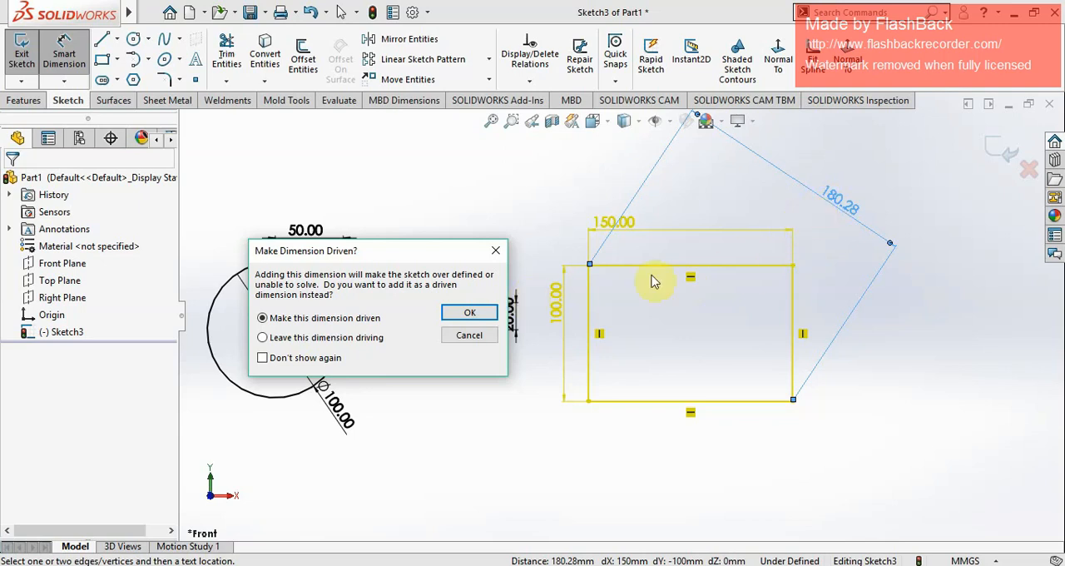
{"action": "left_click", "coordinate": [478, 317]}
{"action": "scroll", "coordinate": [732, 421], "scroll_direction": "up", "scroll_amount": 2}
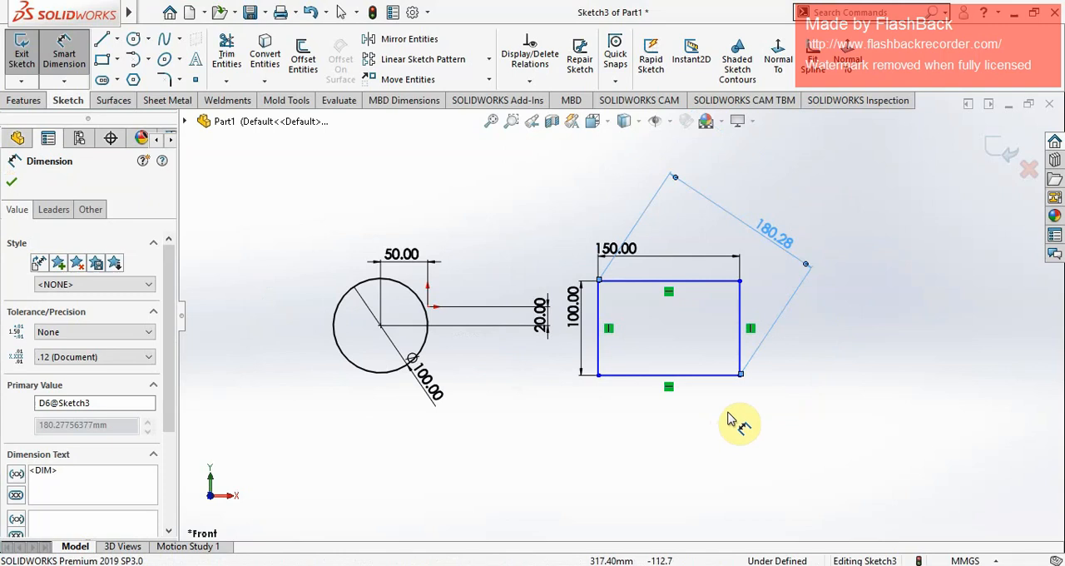
{"action": "left_click", "coordinate": [712, 267]}
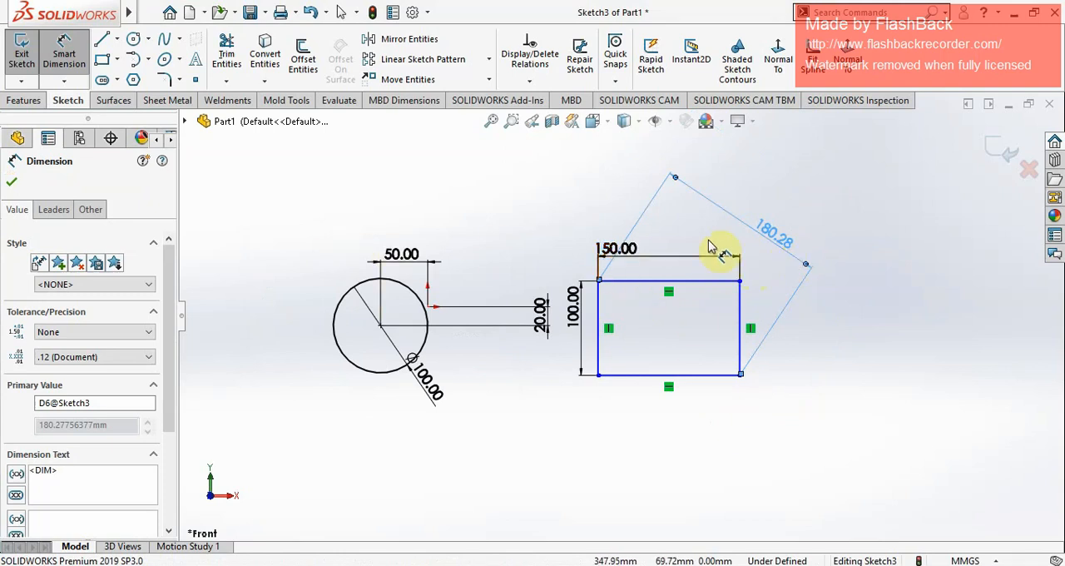
{"action": "left_click", "coordinate": [12, 183]}
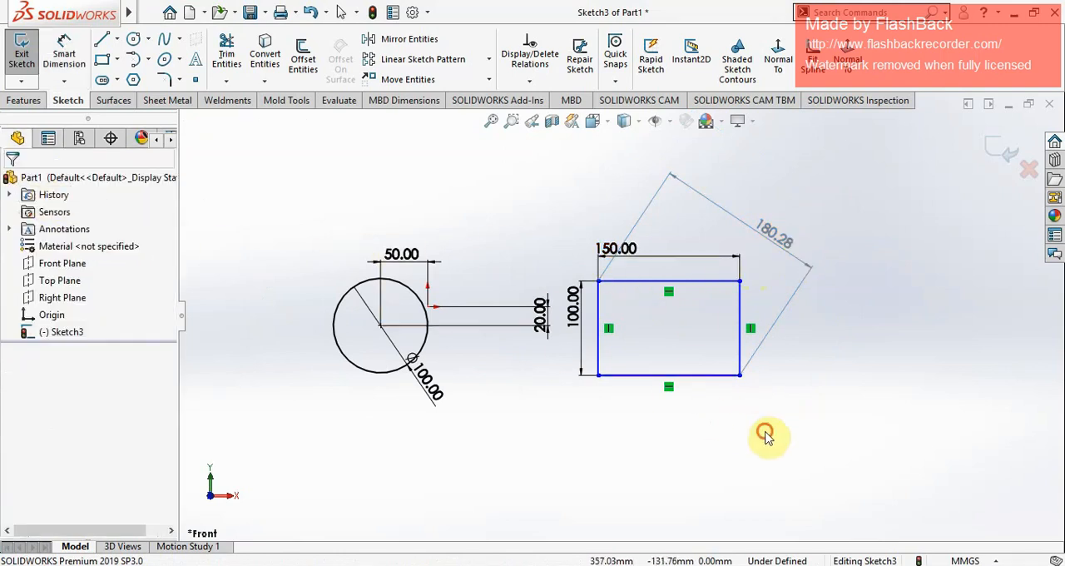
Step: Reposition the rectangle's width, height and diagonal dimension texts near the middle of their dimension lines
{"action": "scroll", "coordinate": [716, 299], "scroll_direction": "down", "scroll_amount": 1}
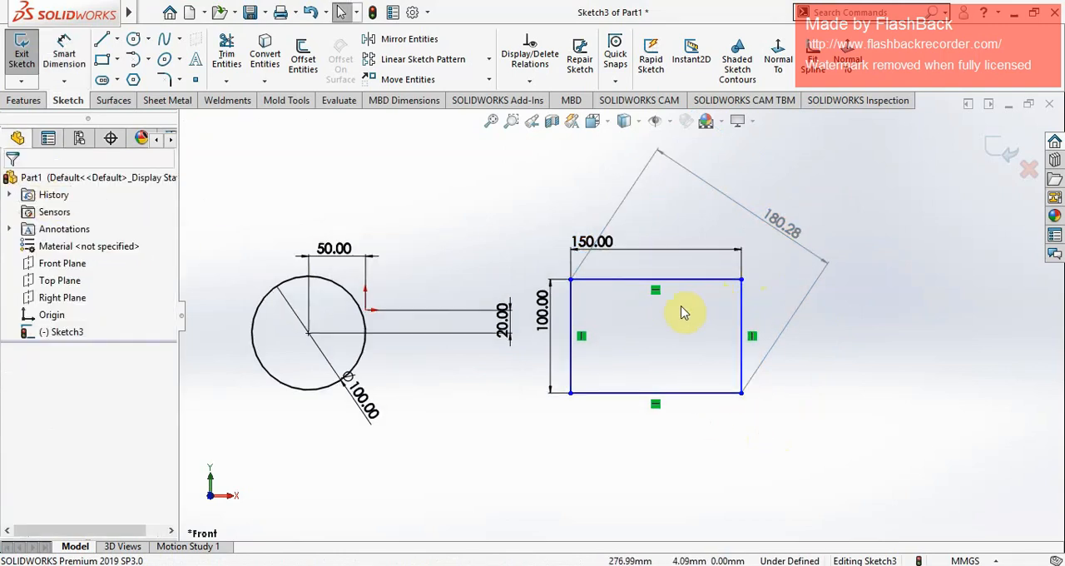
{"action": "scroll", "coordinate": [736, 196], "scroll_direction": "down", "scroll_amount": 1}
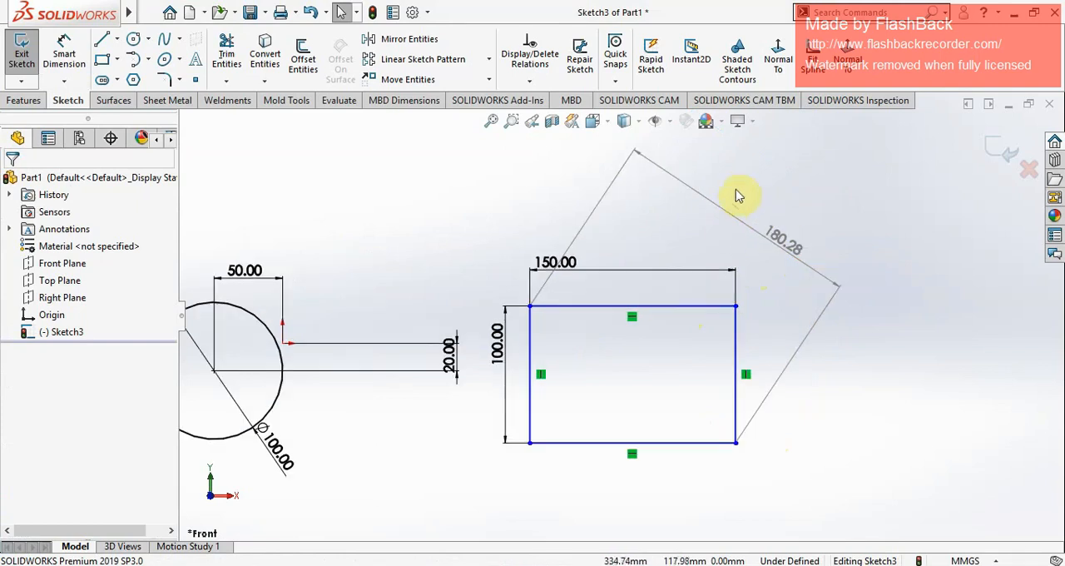
{"action": "left_click", "coordinate": [596, 276]}
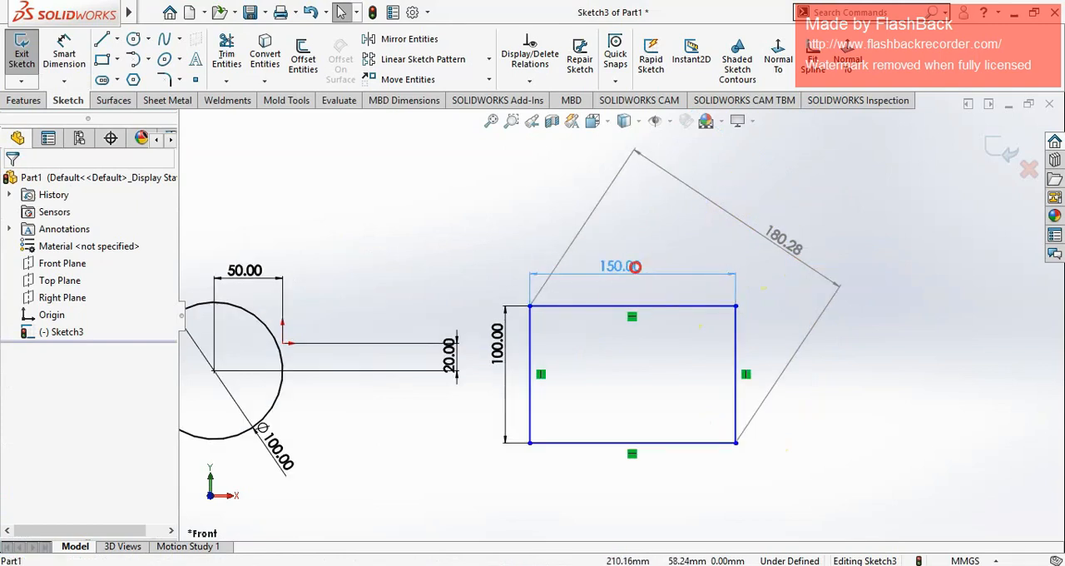
{"action": "left_click", "coordinate": [678, 242]}
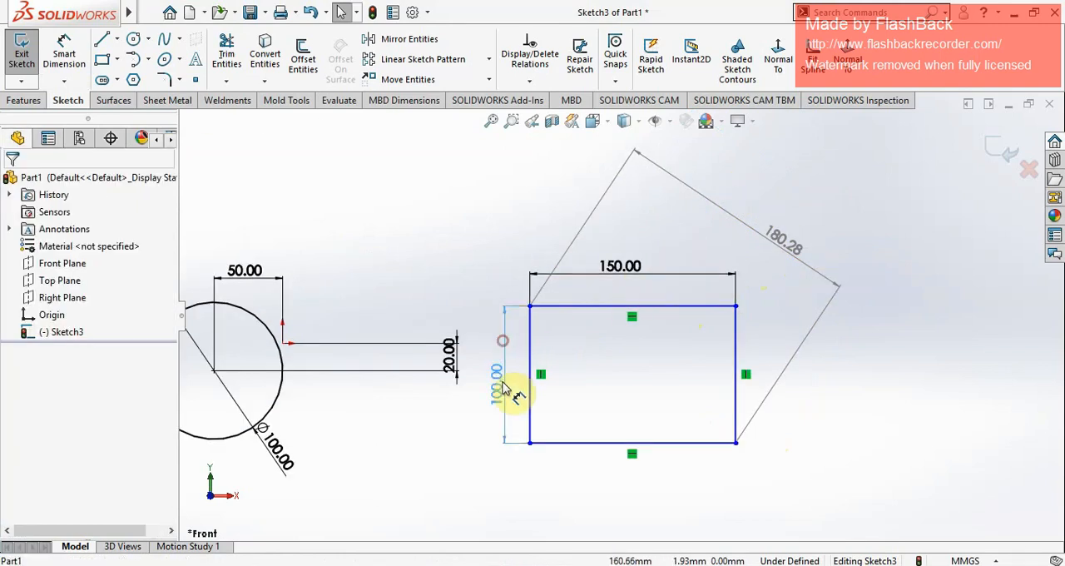
{"action": "left_click", "coordinate": [496, 384]}
{"action": "left_click", "coordinate": [771, 268]}
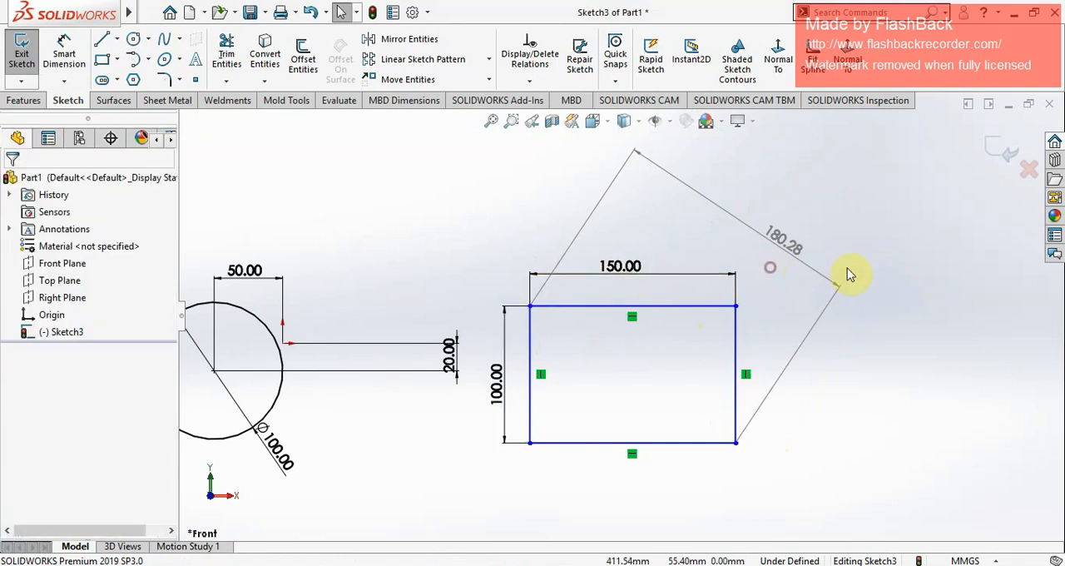
{"action": "left_click_drag", "start_coordinate": [784, 248], "coordinate": [732, 215]}
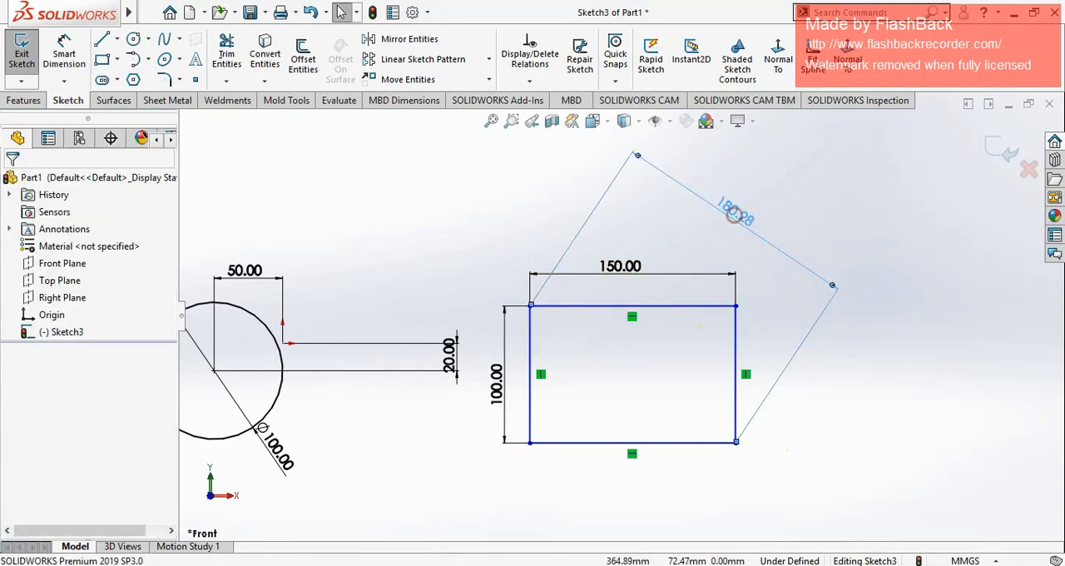
{"action": "left_click", "coordinate": [857, 230]}
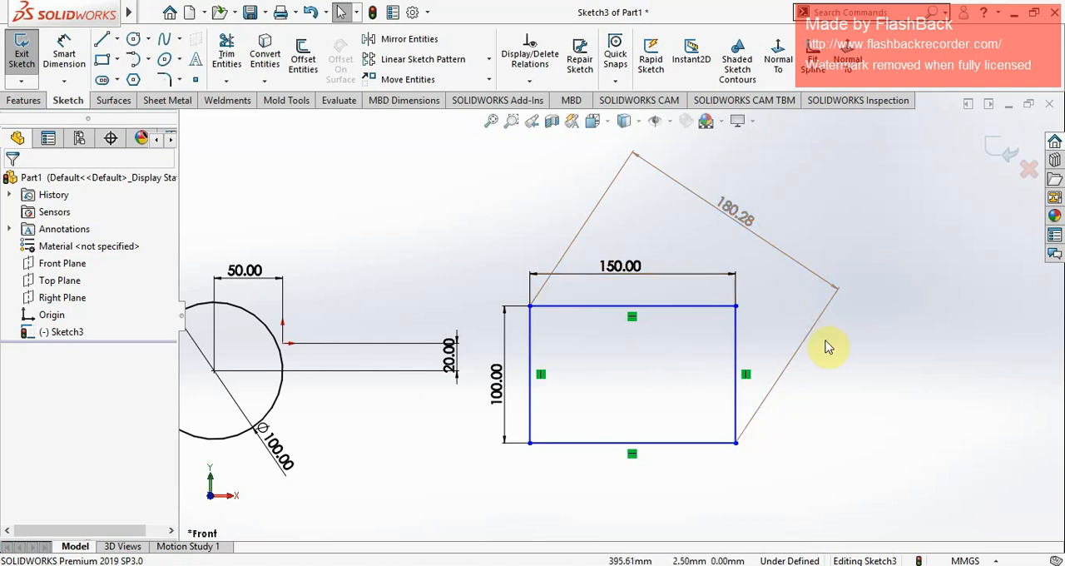
Step: Dimension the horizontal distance between the origin and the rectangle's lower-left corner below the sketch, accepting the proposed value
{"action": "key", "text": "z"}
{"action": "left_click", "coordinate": [64, 52]}
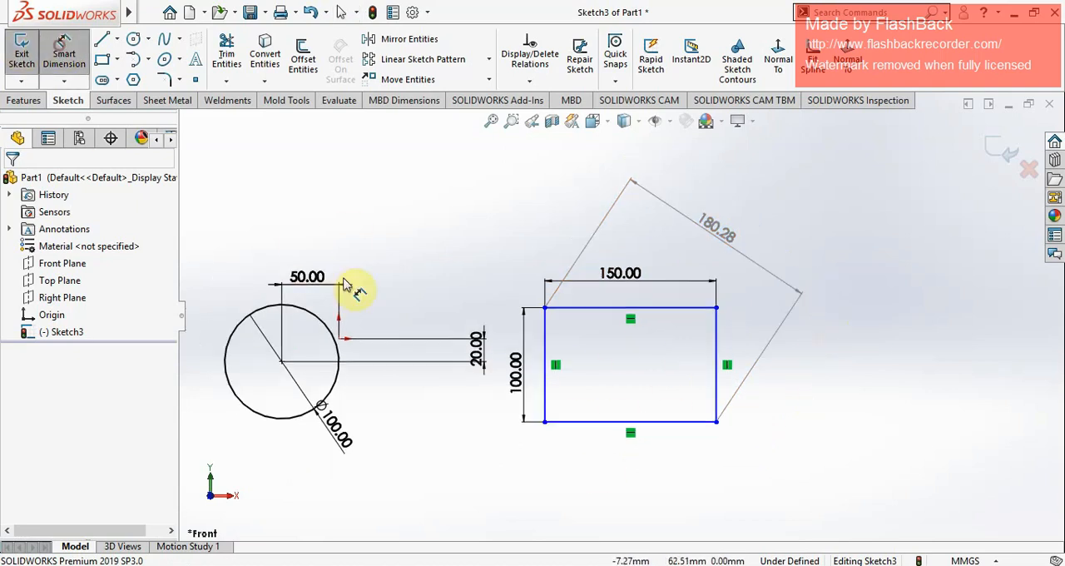
{"action": "key", "text": "z"}
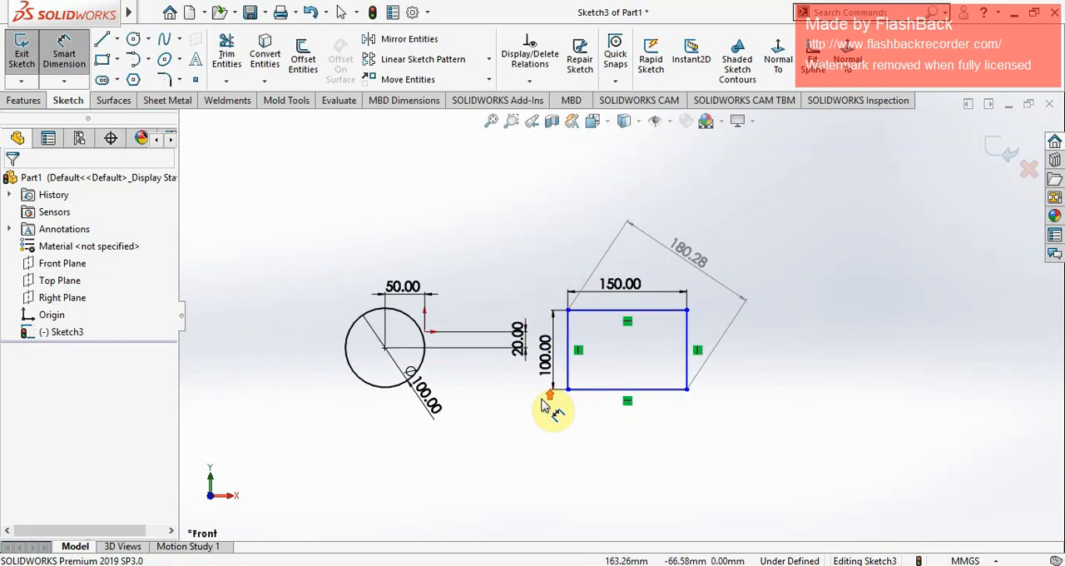
{"action": "scroll", "coordinate": [630, 393], "scroll_direction": "down", "scroll_amount": 2}
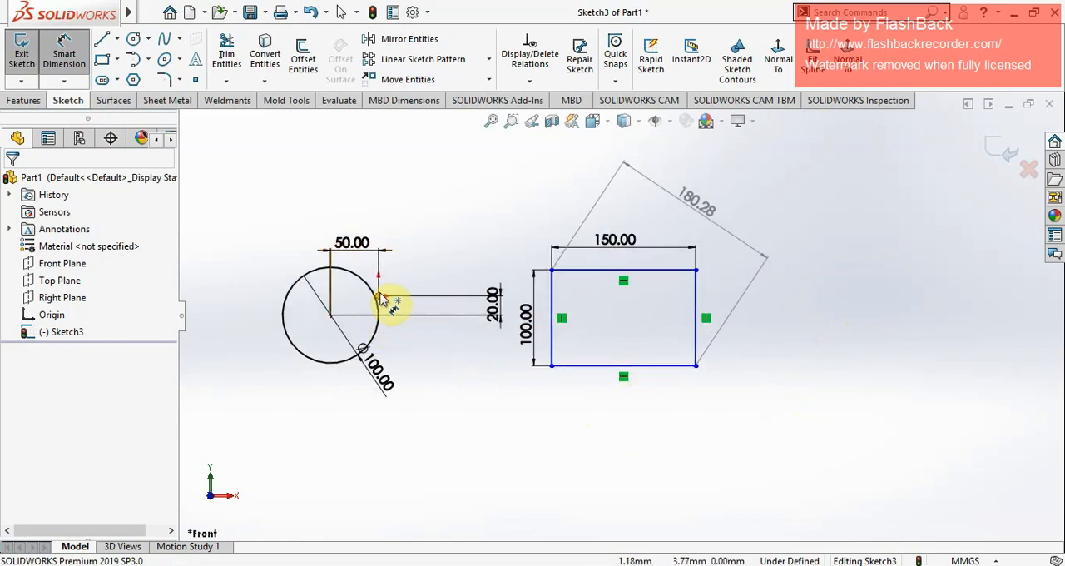
{"action": "left_click", "coordinate": [379, 296]}
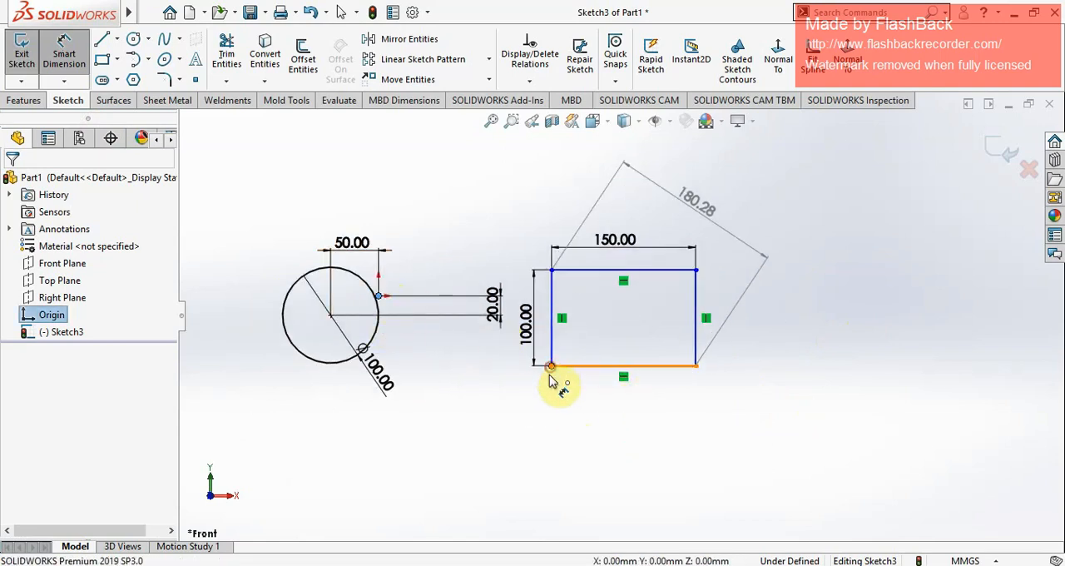
{"action": "left_click", "coordinate": [552, 364]}
{"action": "left_click", "coordinate": [516, 462]}
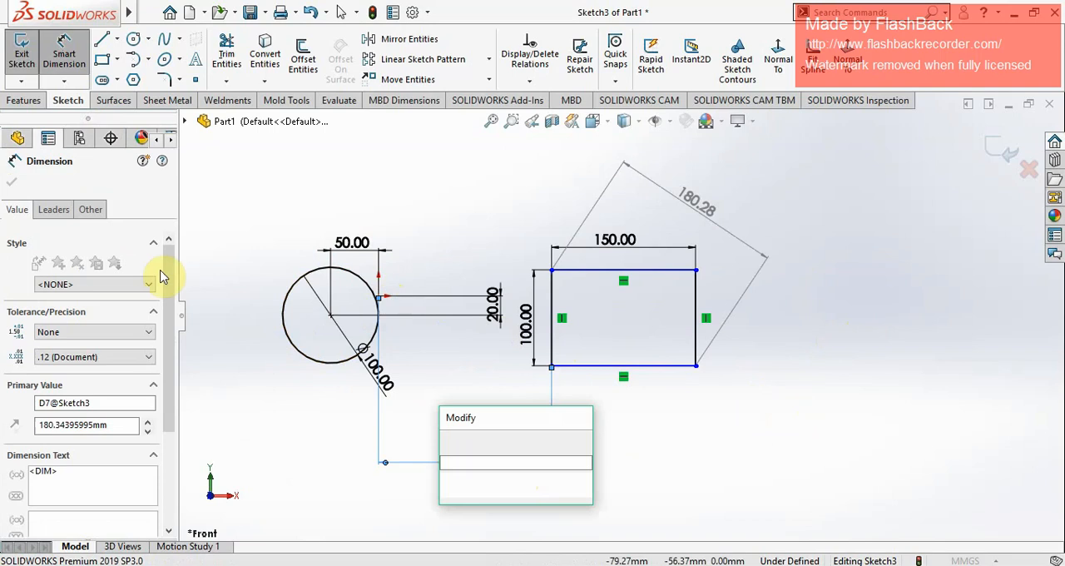
{"action": "left_click", "coordinate": [449, 441]}
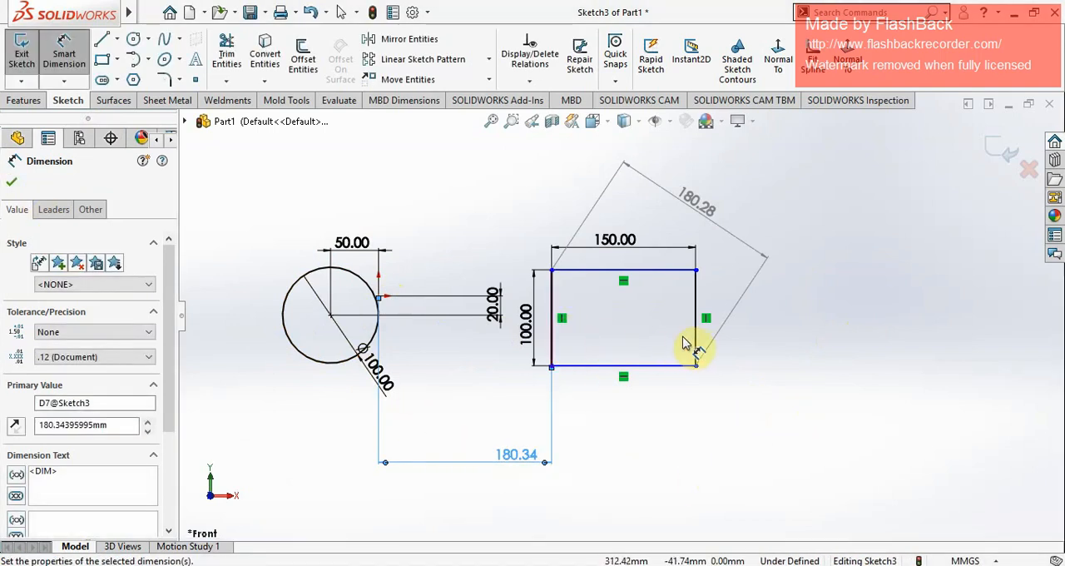
{"action": "scroll", "coordinate": [691, 345], "scroll_direction": "down", "scroll_amount": 2}
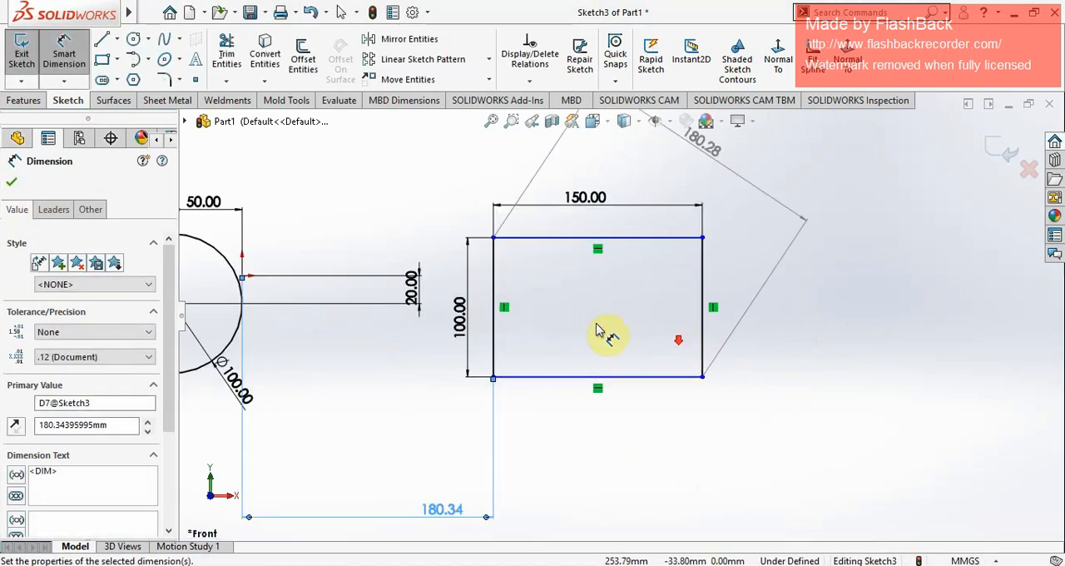
{"action": "left_click", "coordinate": [11, 185]}
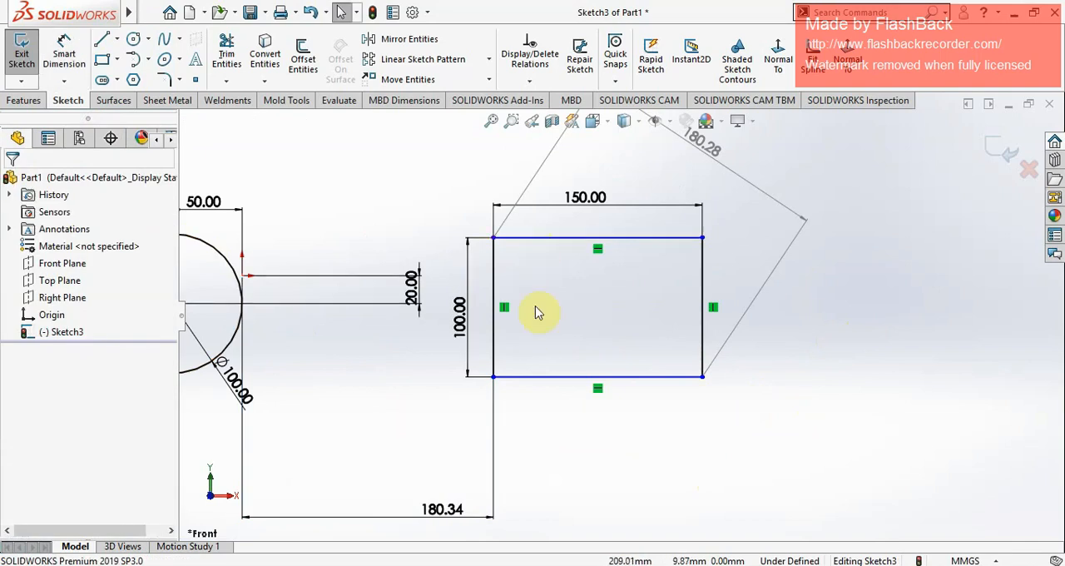
Step: Dimension the vertical distance between the rectangle's upper-left corner and the origin beyond the rectangle's far side and set it to 50 mm
{"action": "scroll", "coordinate": [713, 333], "scroll_direction": "up", "scroll_amount": 2}
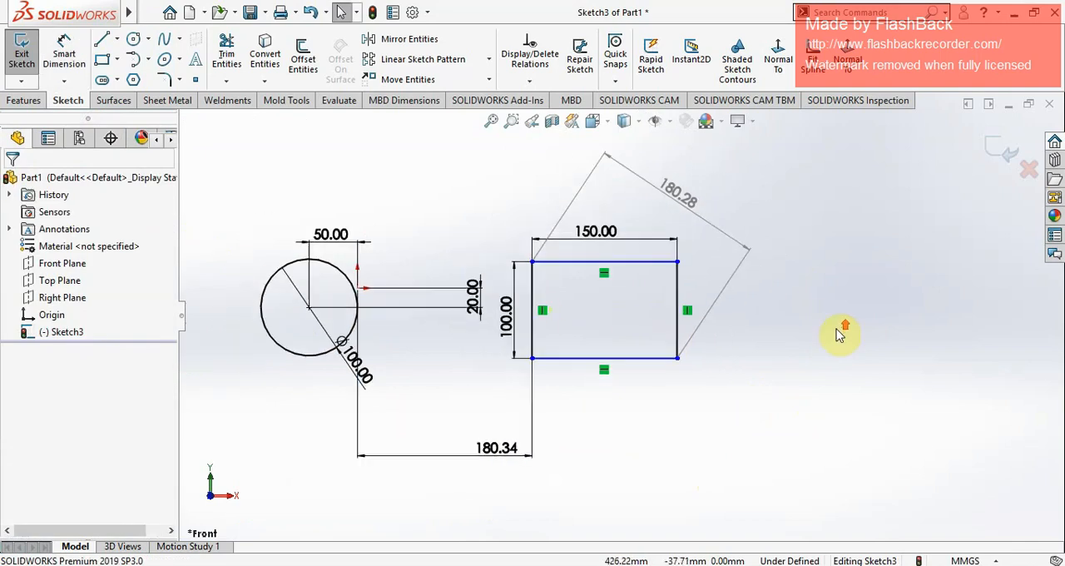
{"action": "left_click", "coordinate": [82, 68]}
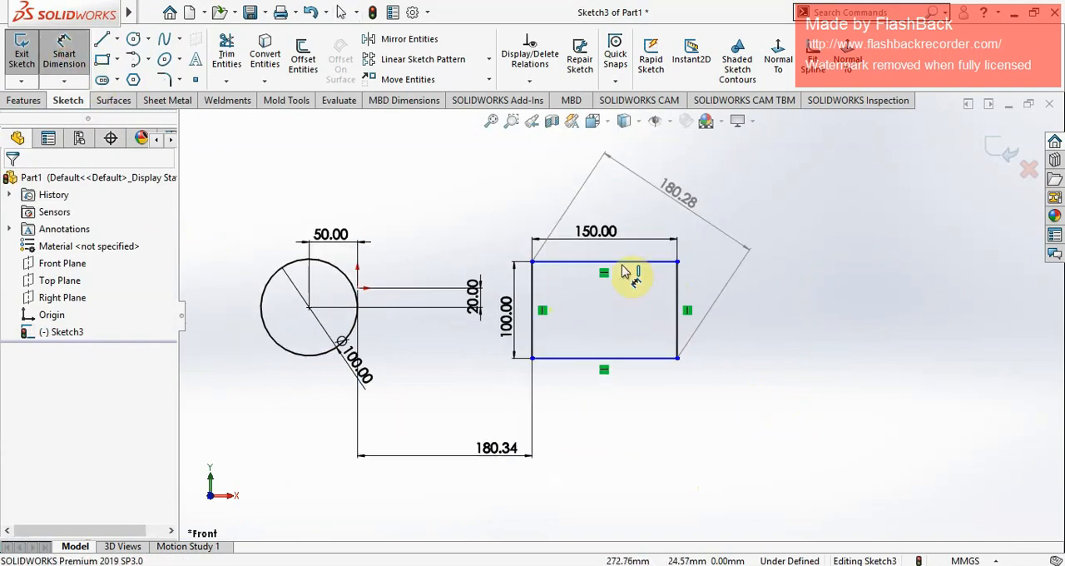
{"action": "left_click", "coordinate": [532, 262]}
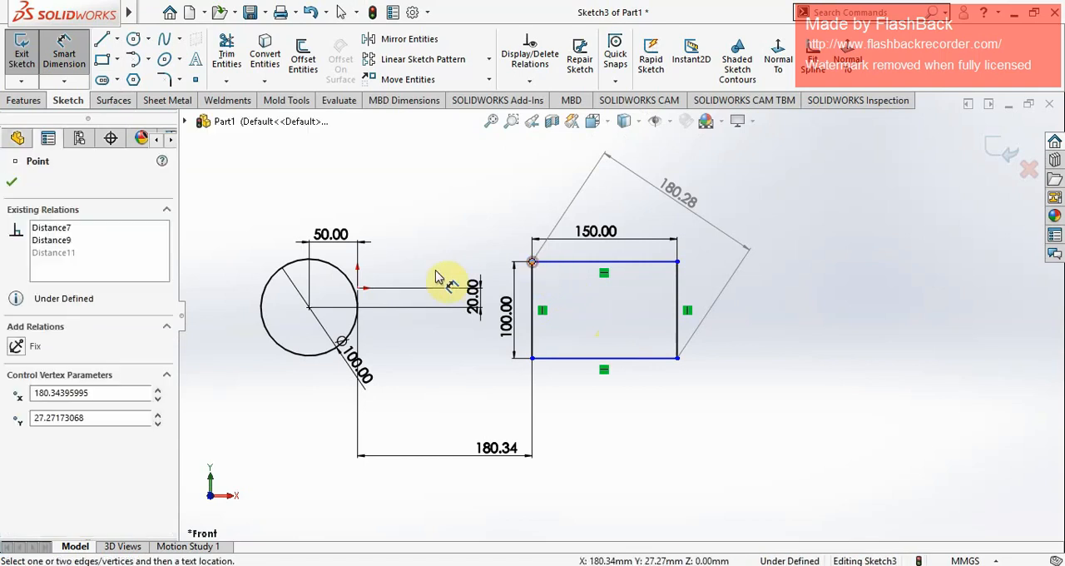
{"action": "left_click", "coordinate": [358, 289]}
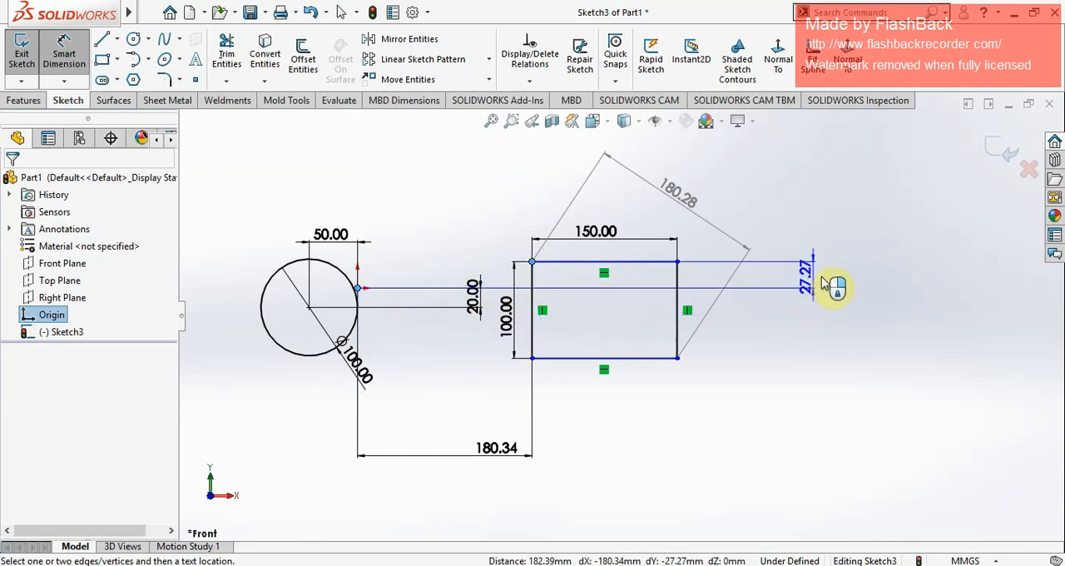
{"action": "left_click", "coordinate": [882, 291]}
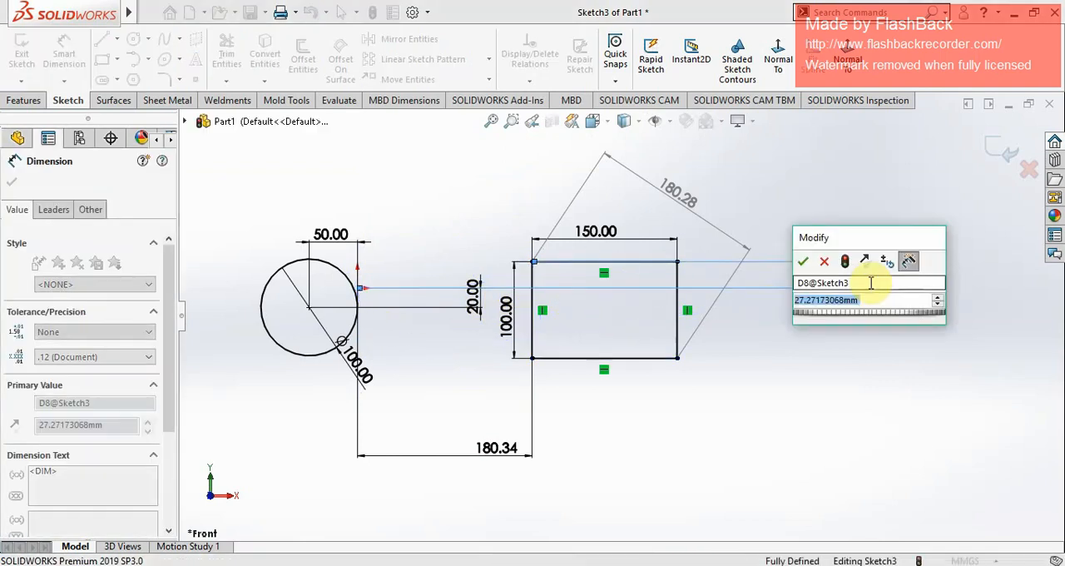
{"action": "type", "text": "2"}
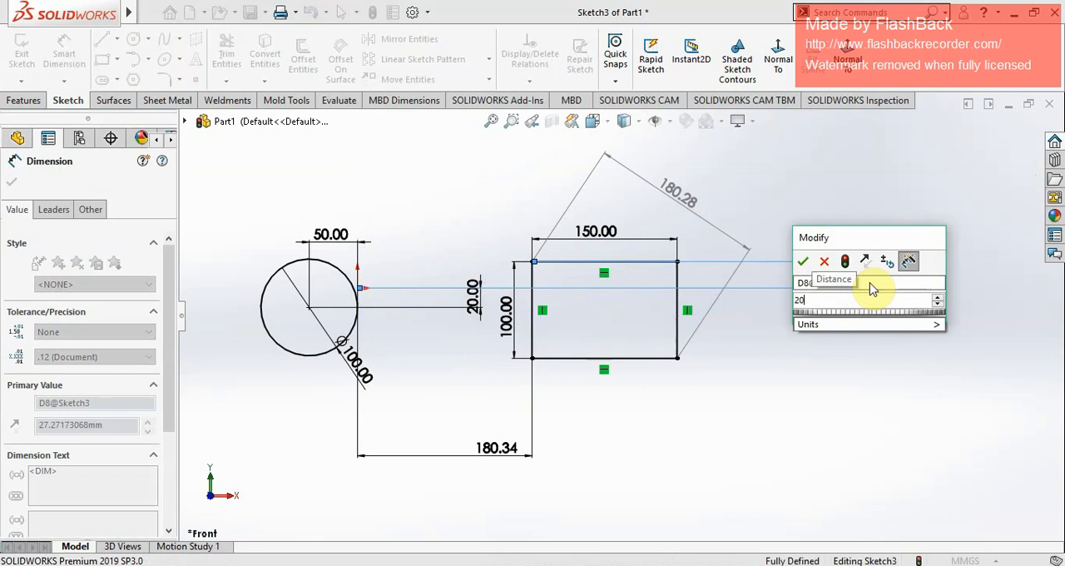
{"action": "key", "text": "BackSpace"}
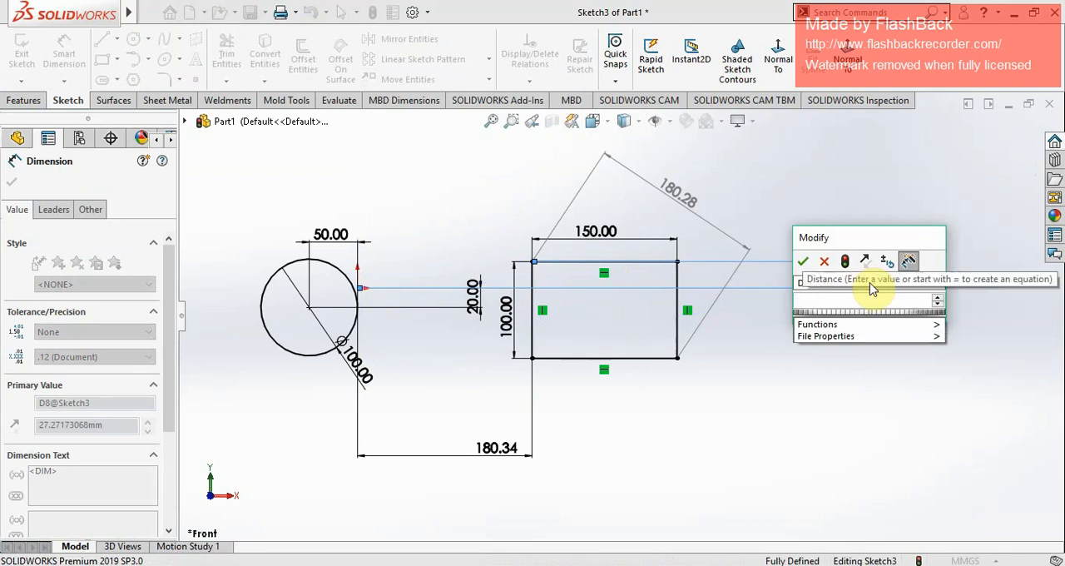
{"action": "type", "text": "30"}
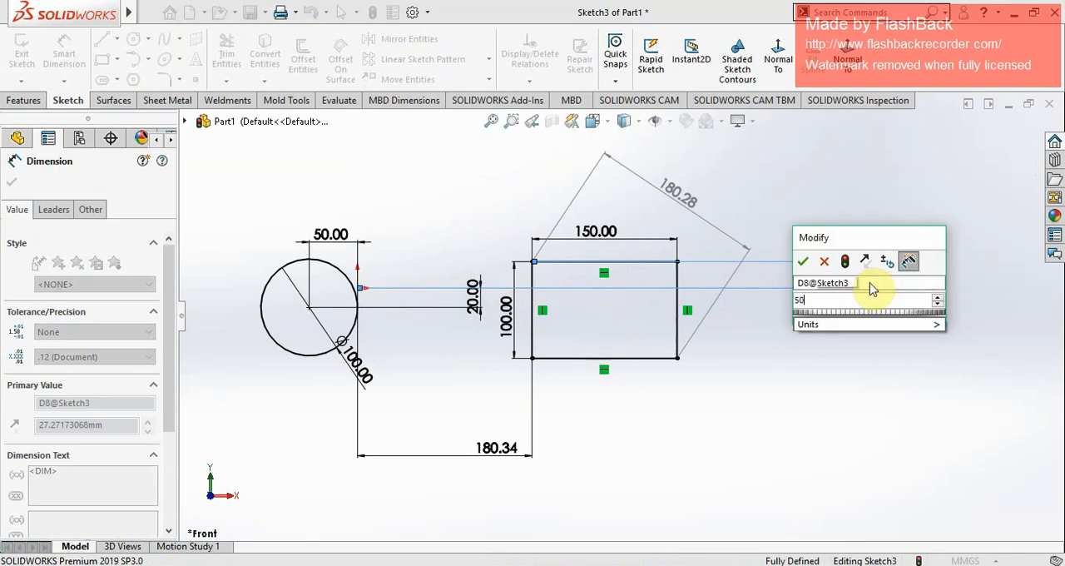
{"action": "key", "text": "Return"}
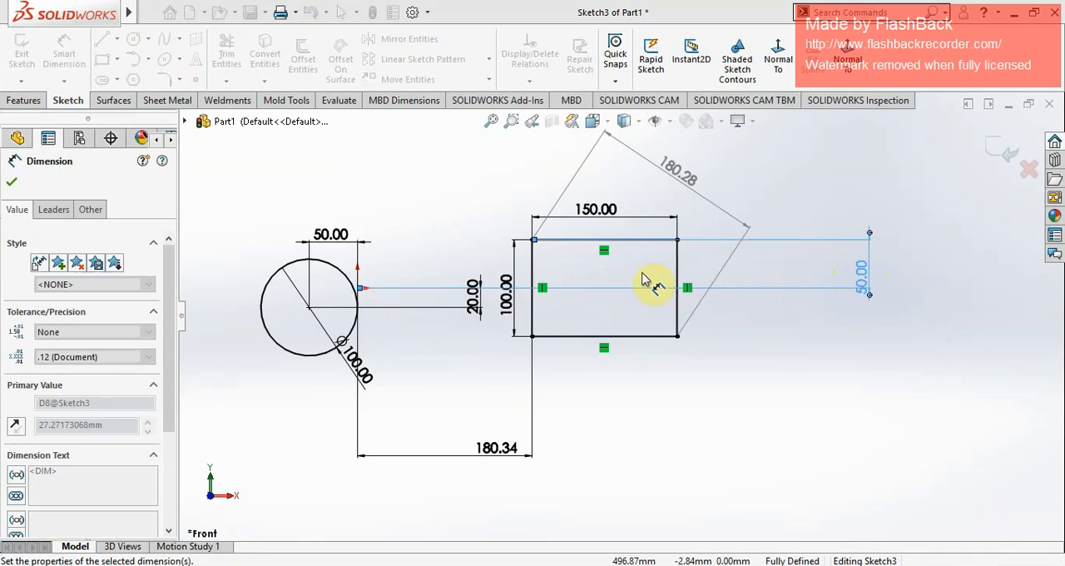
{"action": "left_click", "coordinate": [10, 182]}
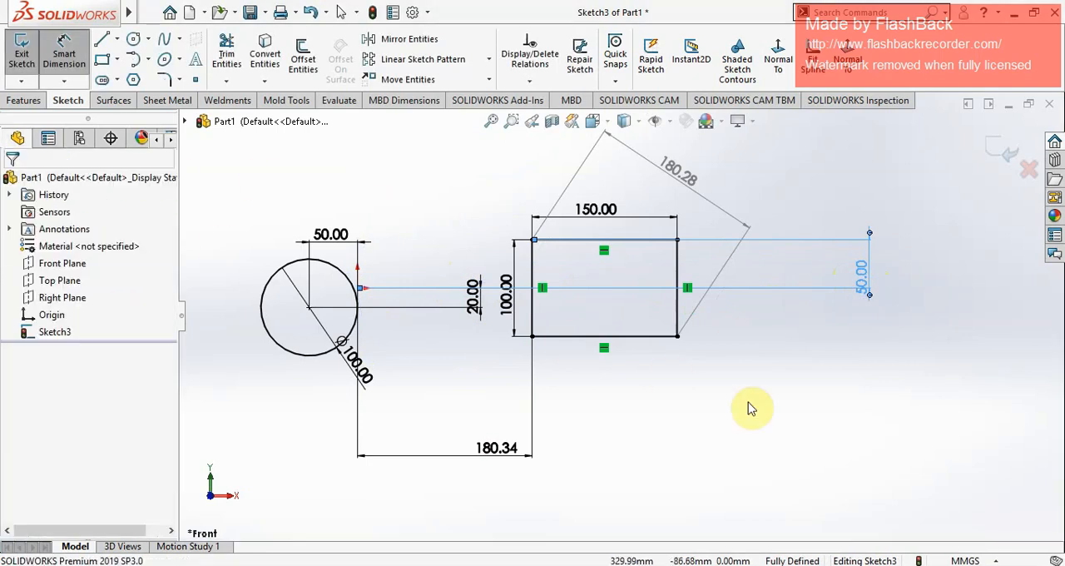
Step: Add a horizontal dimension between the rectangle's lower-right corner and the origin below the rectangle, leaving it as a driving dimension
{"action": "scroll", "coordinate": [773, 419], "scroll_direction": "up", "scroll_amount": 2}
{"action": "scroll", "coordinate": [608, 318], "scroll_direction": "down", "scroll_amount": 2}
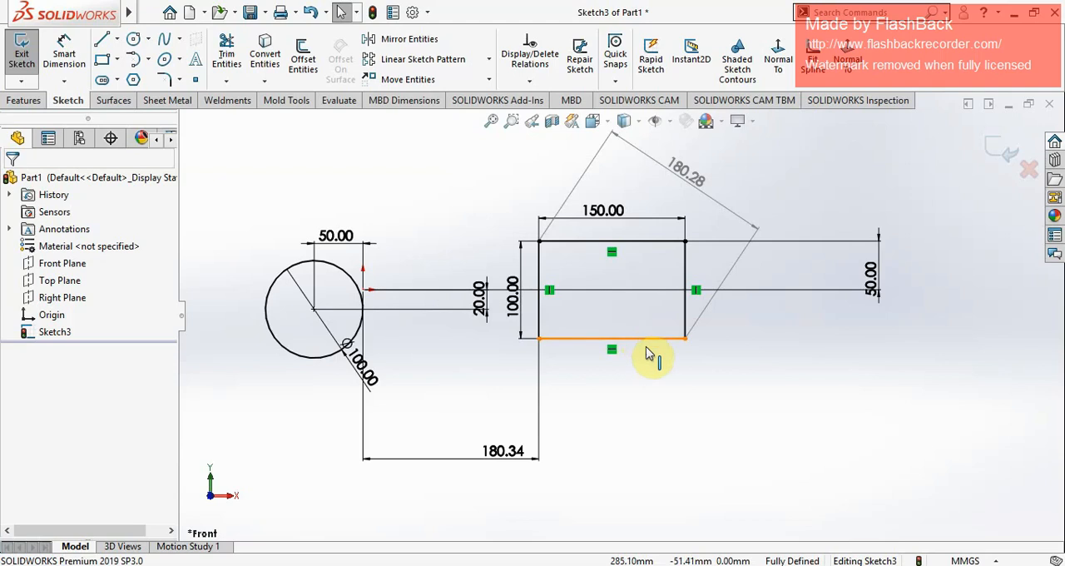
{"action": "left_click", "coordinate": [65, 56]}
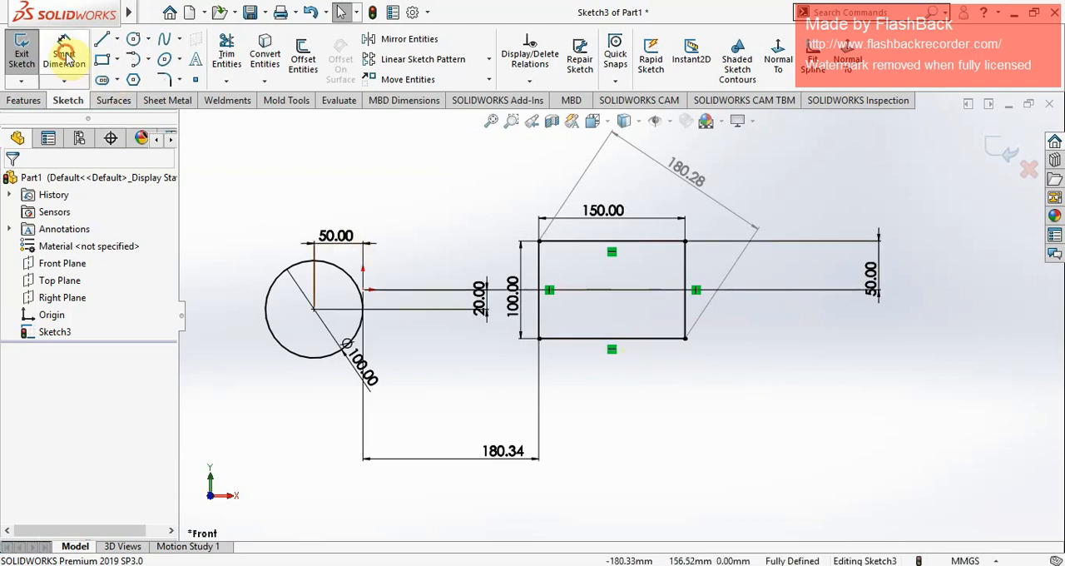
{"action": "left_click", "coordinate": [686, 342]}
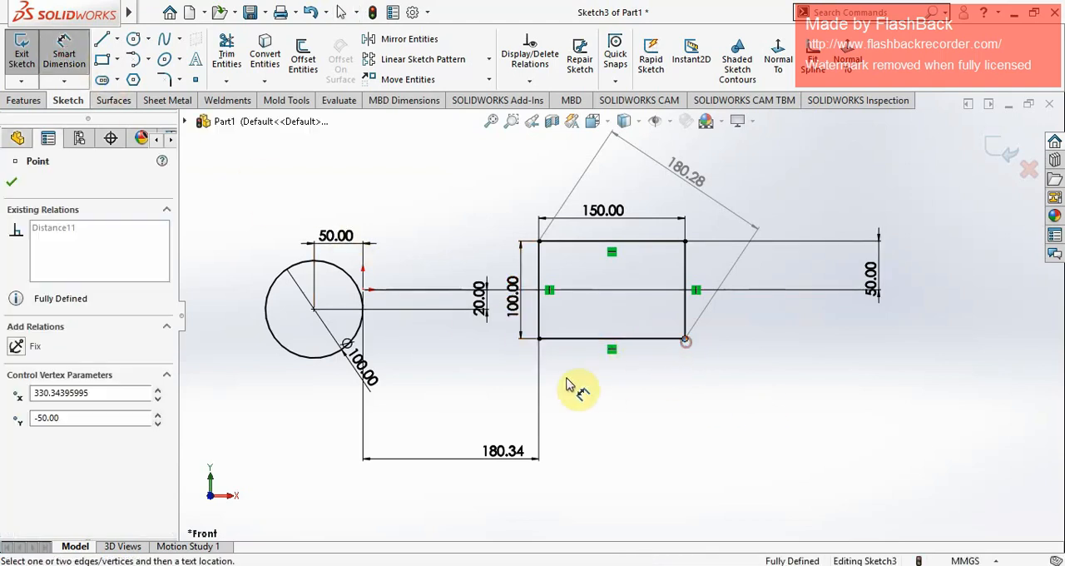
{"action": "left_click", "coordinate": [364, 290]}
{"action": "left_click", "coordinate": [611, 424]}
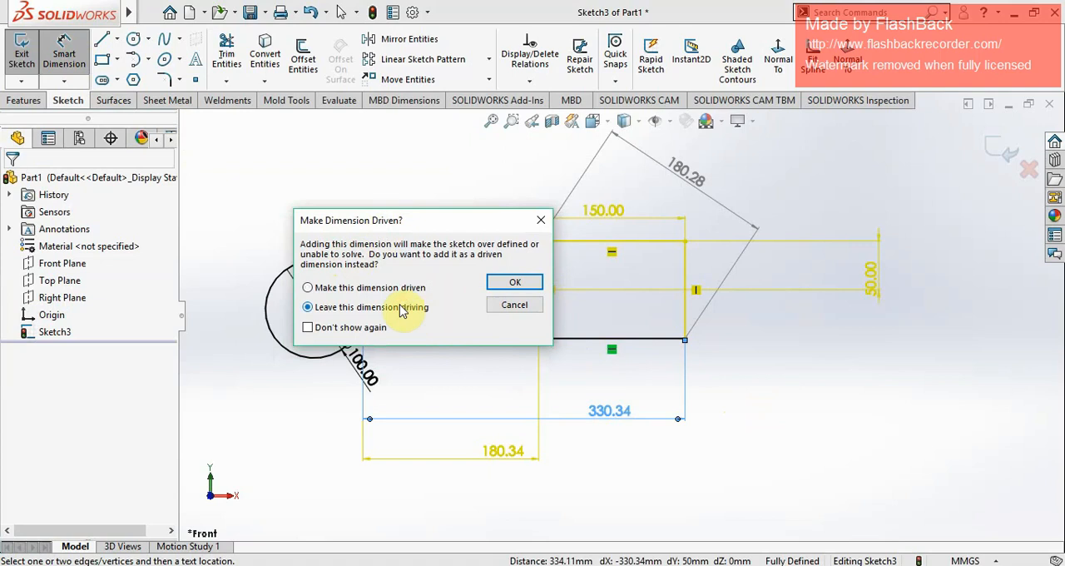
{"action": "left_click", "coordinate": [511, 282]}
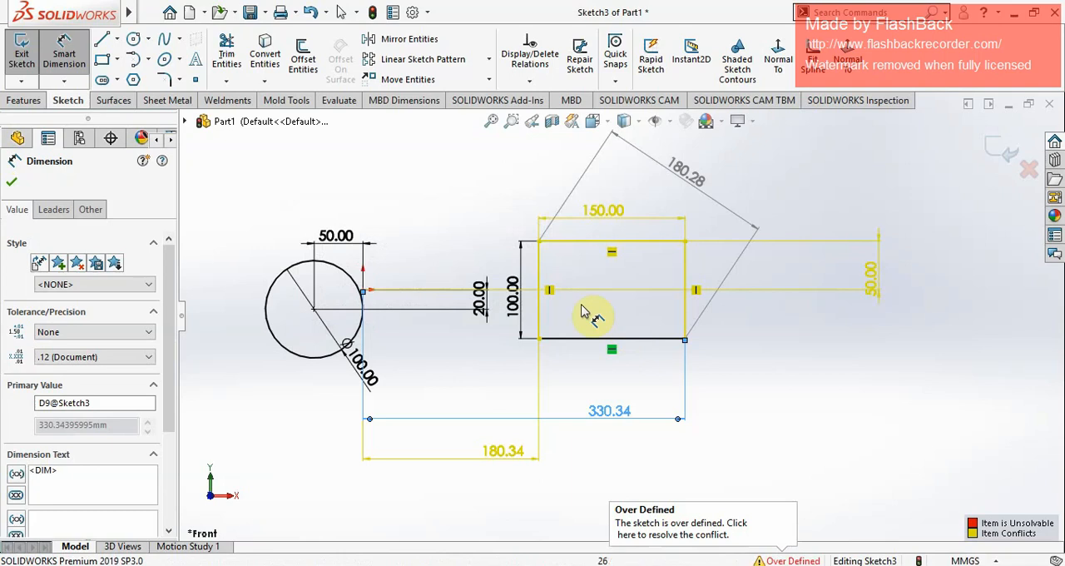
{"action": "left_click", "coordinate": [12, 182]}
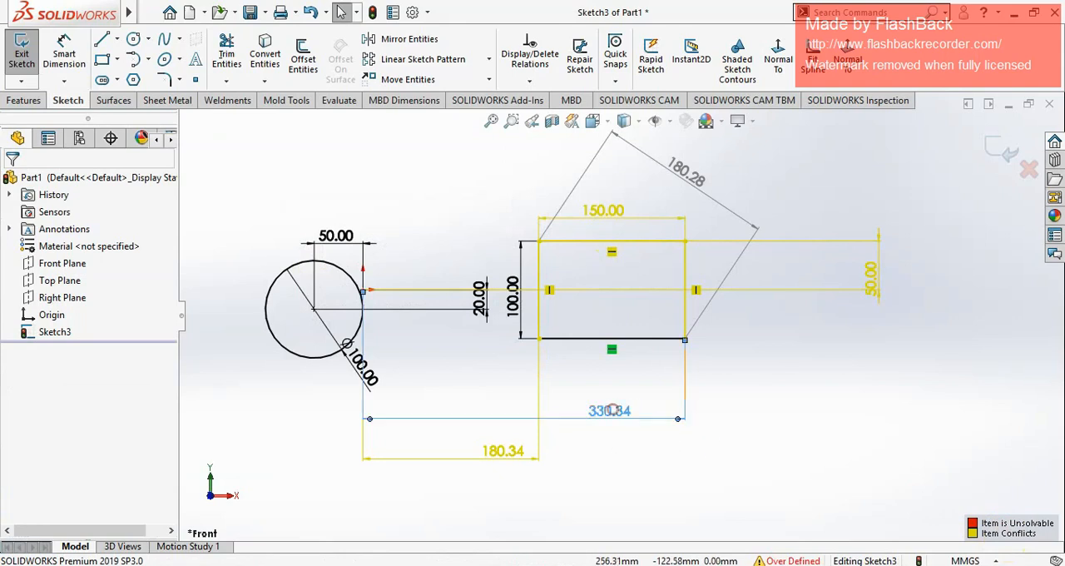
{"action": "left_click", "coordinate": [615, 414]}
{"action": "left_click", "coordinate": [907, 360]}
{"action": "left_click", "coordinate": [622, 409]}
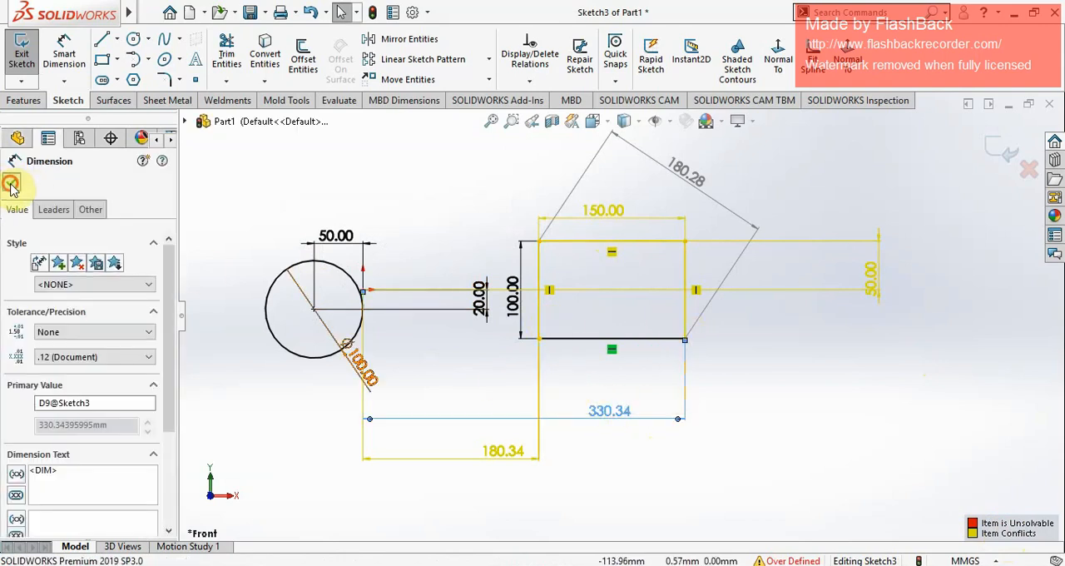
{"action": "left_click", "coordinate": [11, 184]}
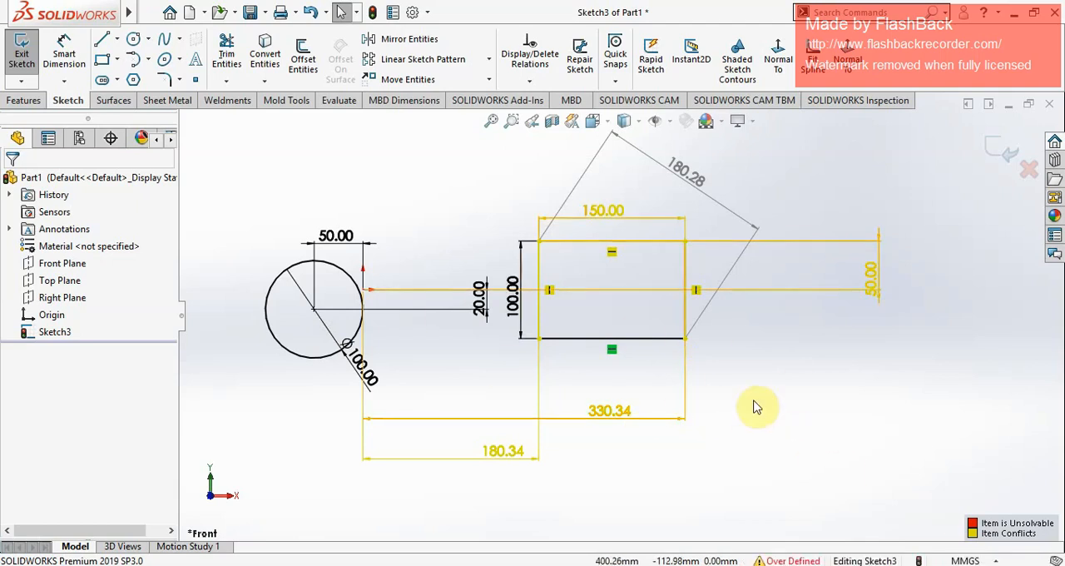
Step: Select the circle, the rectangle and all their dimensions together and delete them from the sketch
{"action": "scroll", "coordinate": [753, 407], "scroll_direction": "up", "scroll_amount": 3}
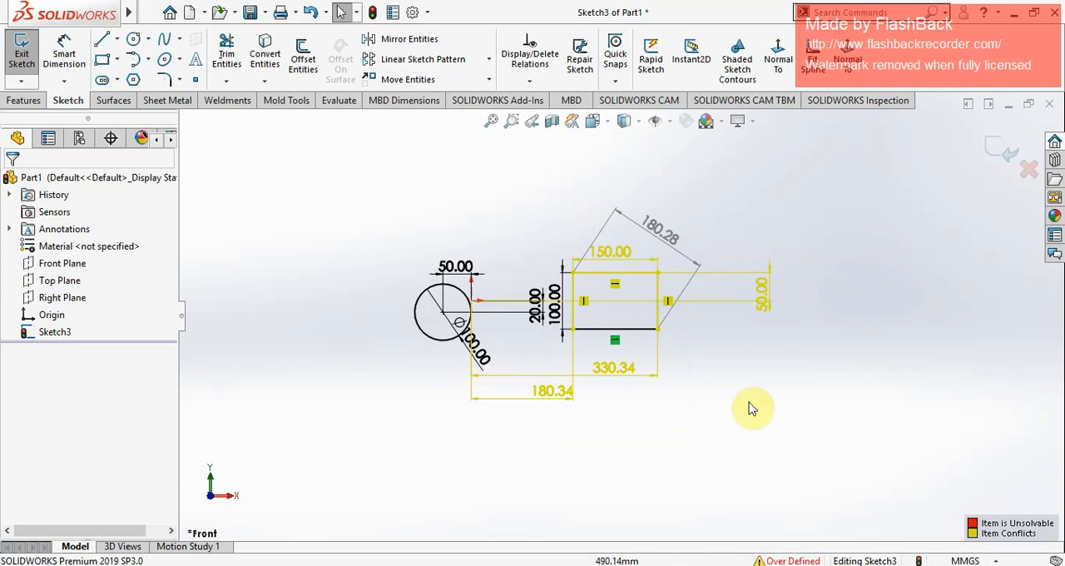
{"action": "scroll", "coordinate": [724, 261], "scroll_direction": "down", "scroll_amount": 1}
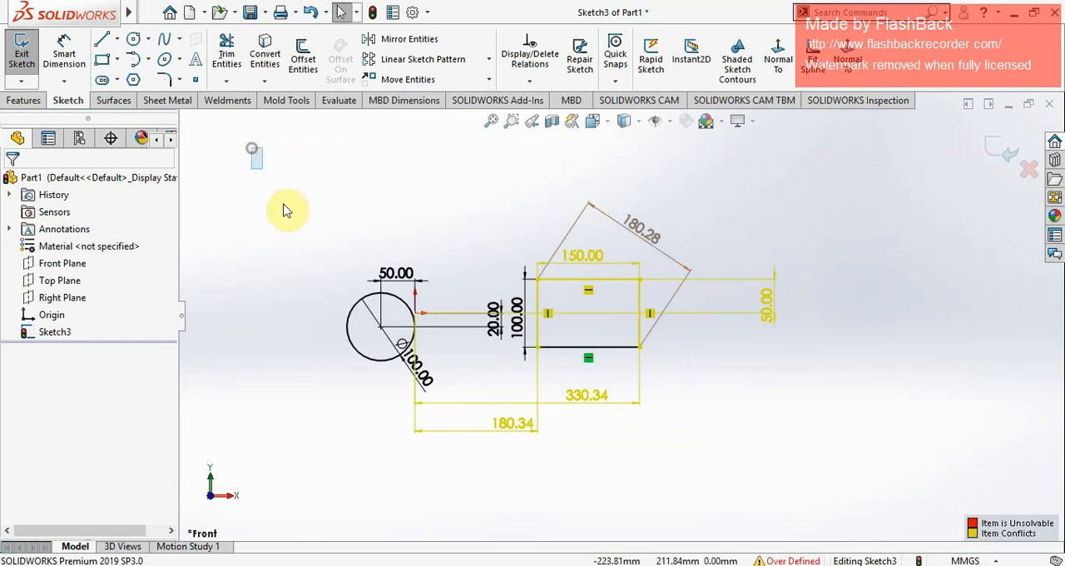
{"action": "mouse_move", "coordinate": [251, 147]}
{"action": "left_mouse_down"}
{"action": "mouse_move", "coordinate": [594, 435]}
{"action": "mouse_move", "coordinate": [839, 493]}
{"action": "left_mouse_up"}
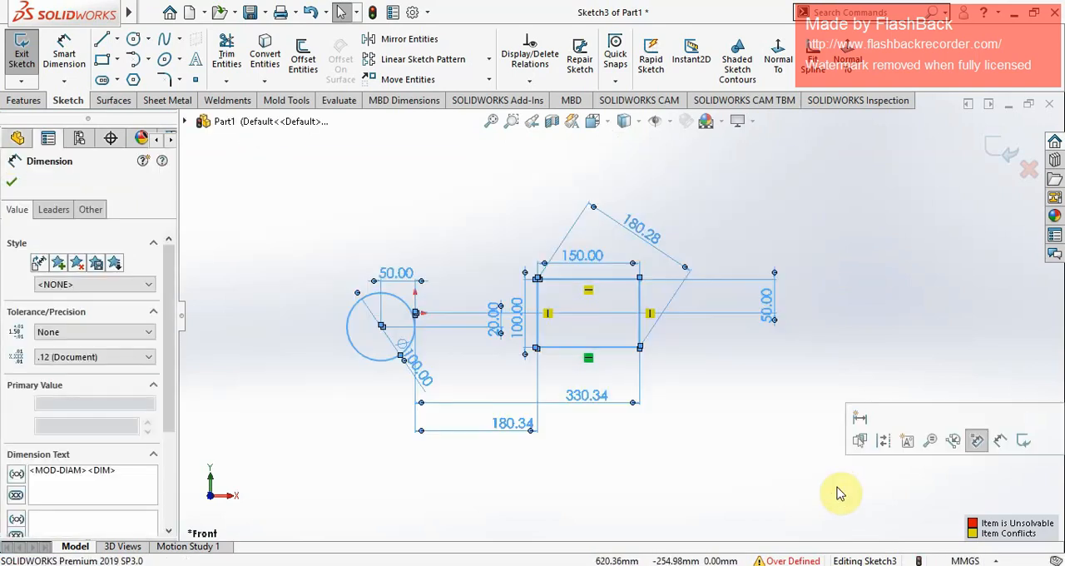
{"action": "key", "text": "Delete"}
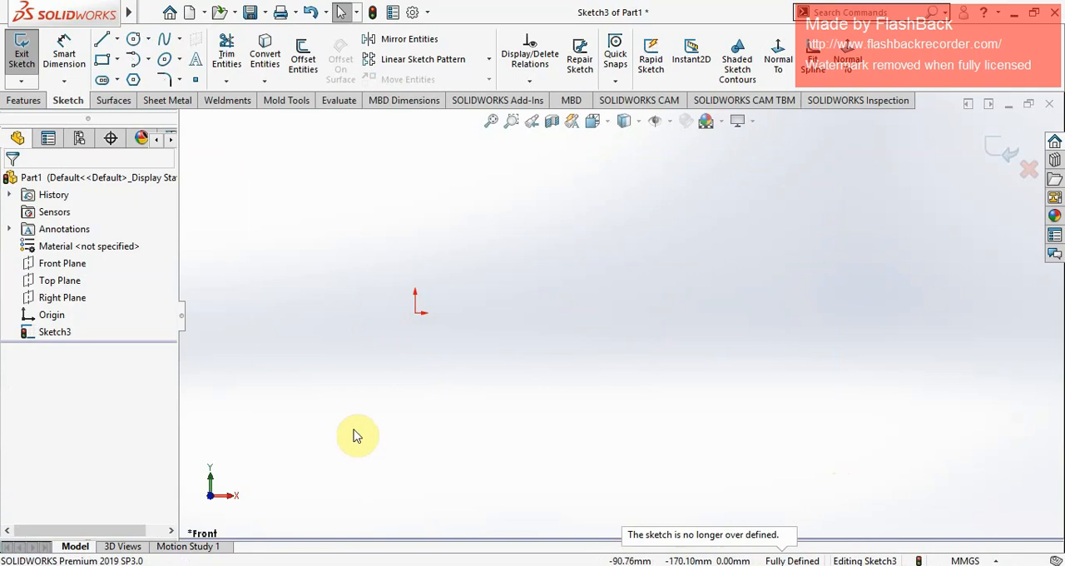
{"action": "left_click", "coordinate": [227, 80]}
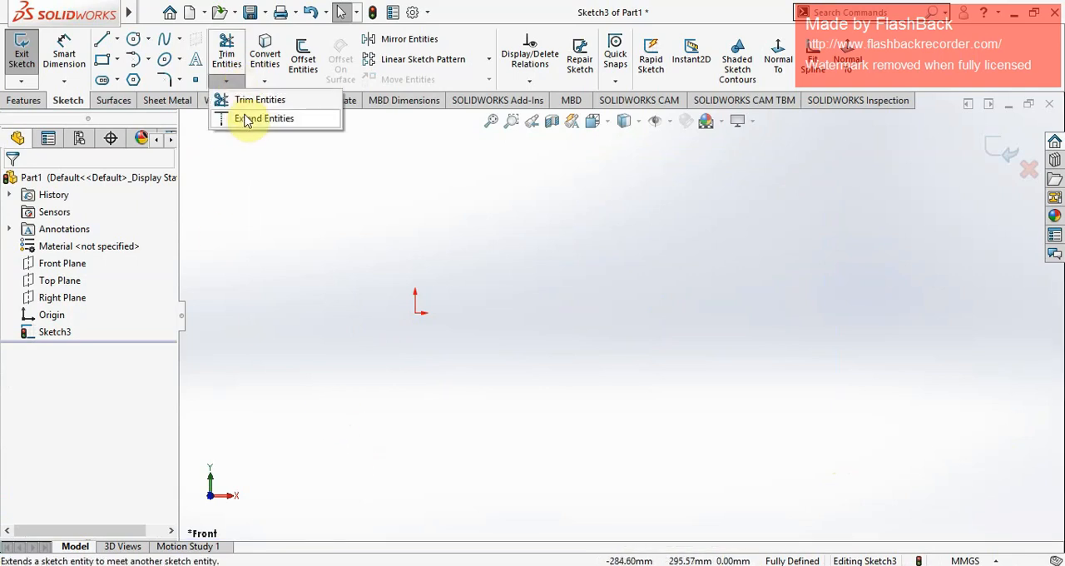
{"action": "left_click", "coordinate": [264, 81]}
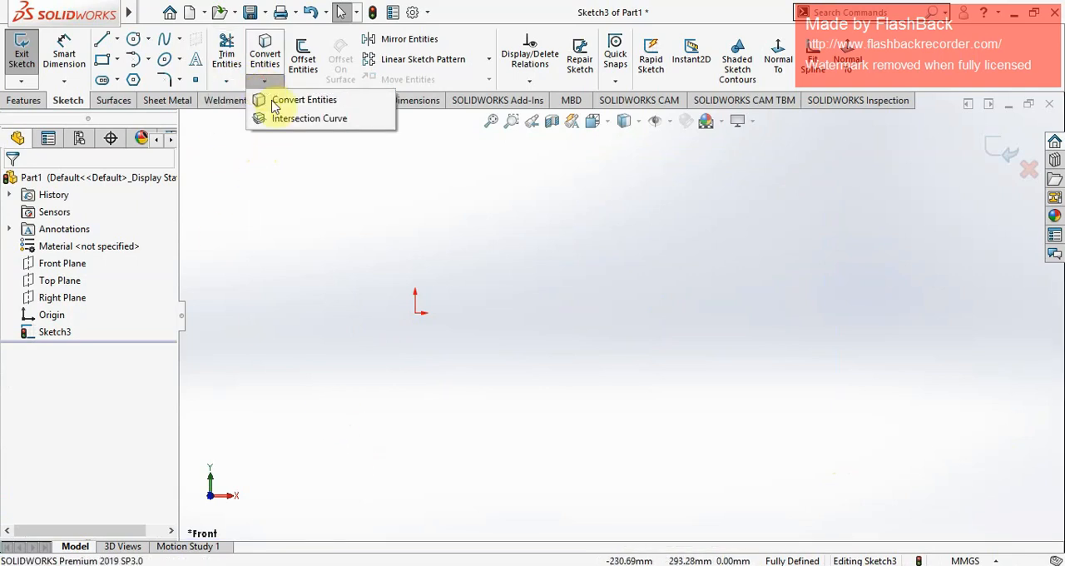
{"action": "left_click", "coordinate": [293, 175]}
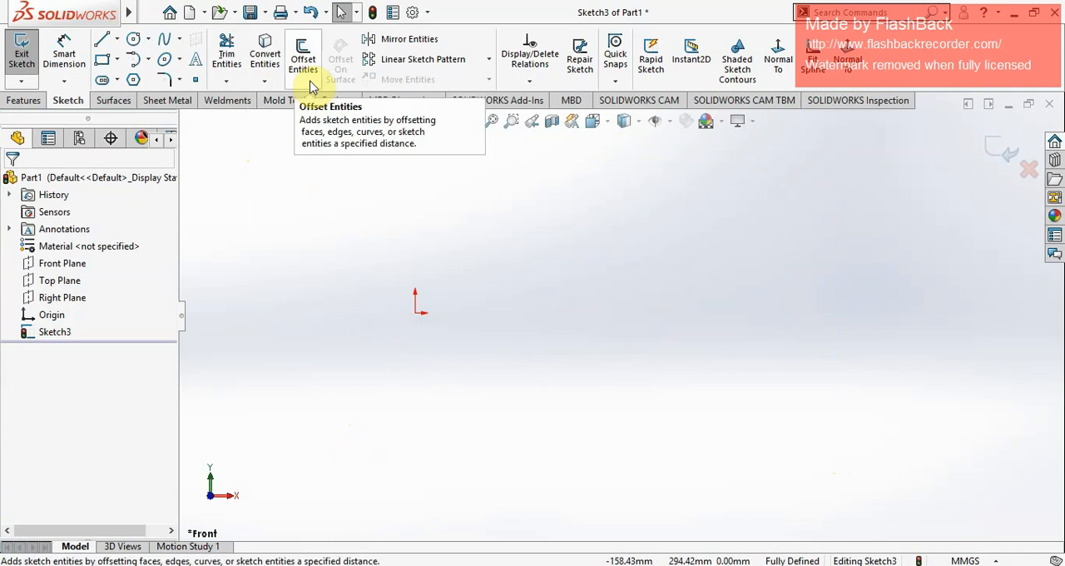
{"action": "left_click", "coordinate": [320, 191]}
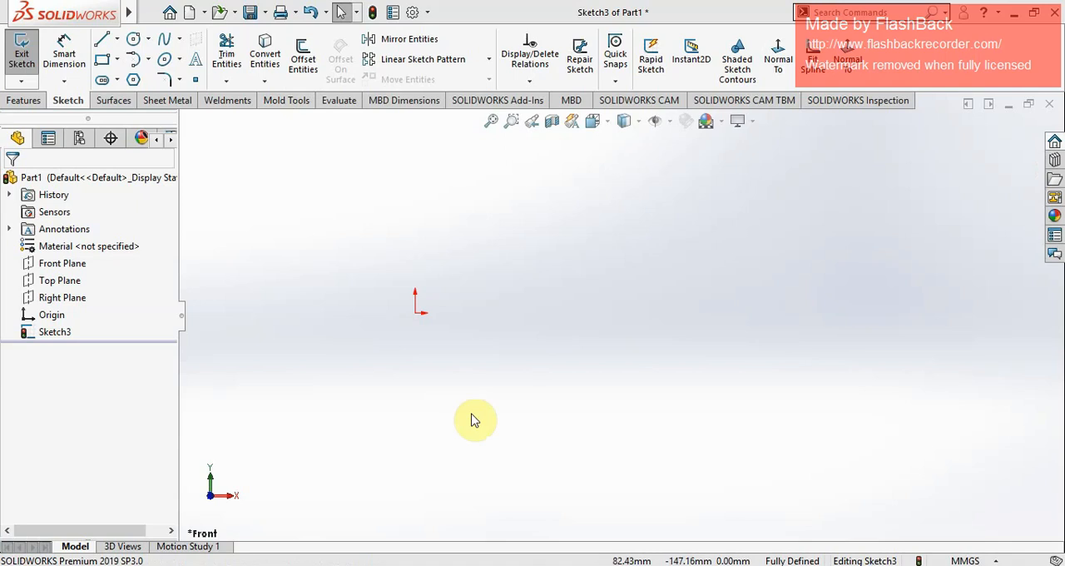
{"action": "key", "text": "XF86MonBrightnessUp"}
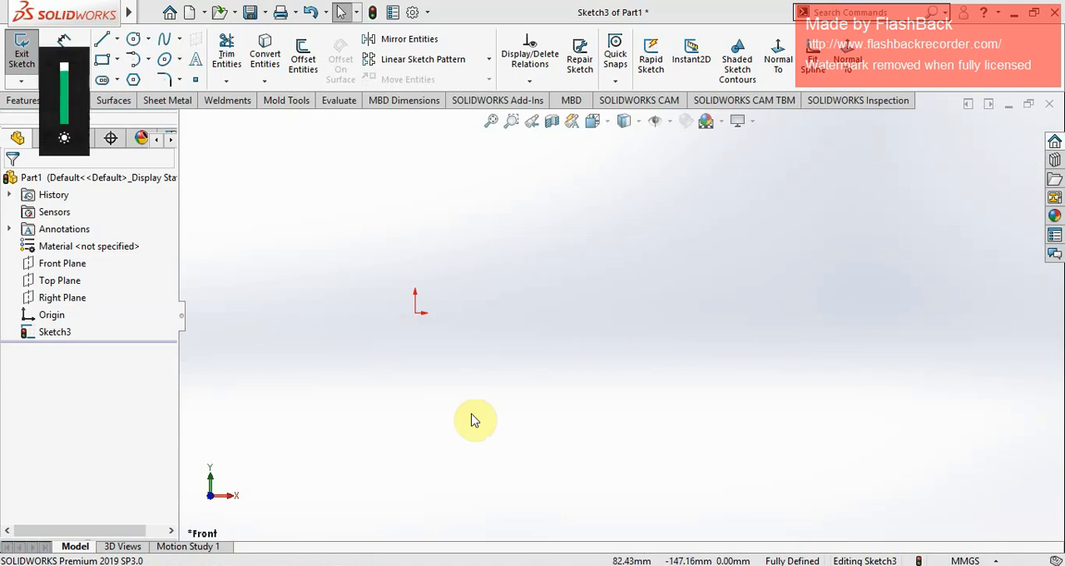